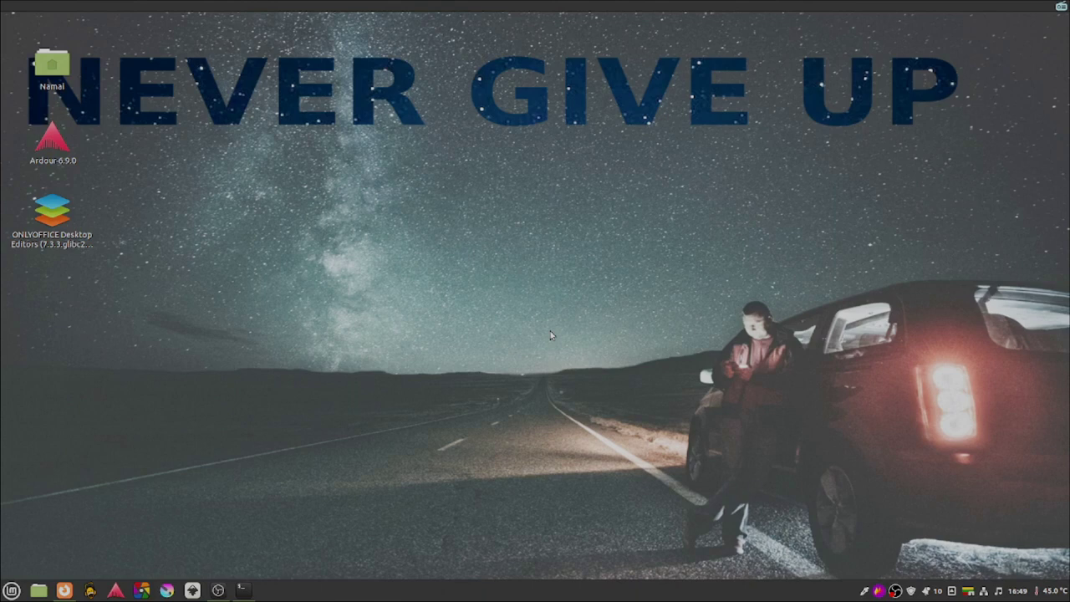
Relaunch Blender 2.93.18 as root by rerunning the earlier sudo blender command in the terminal.
click(244, 590)
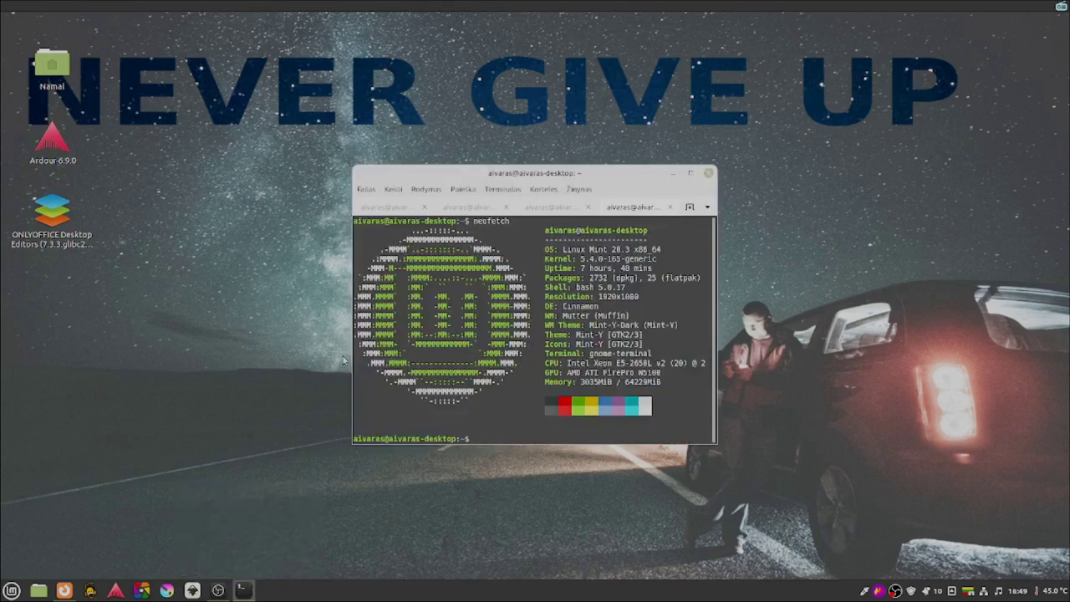
click(399, 207)
key(Up)
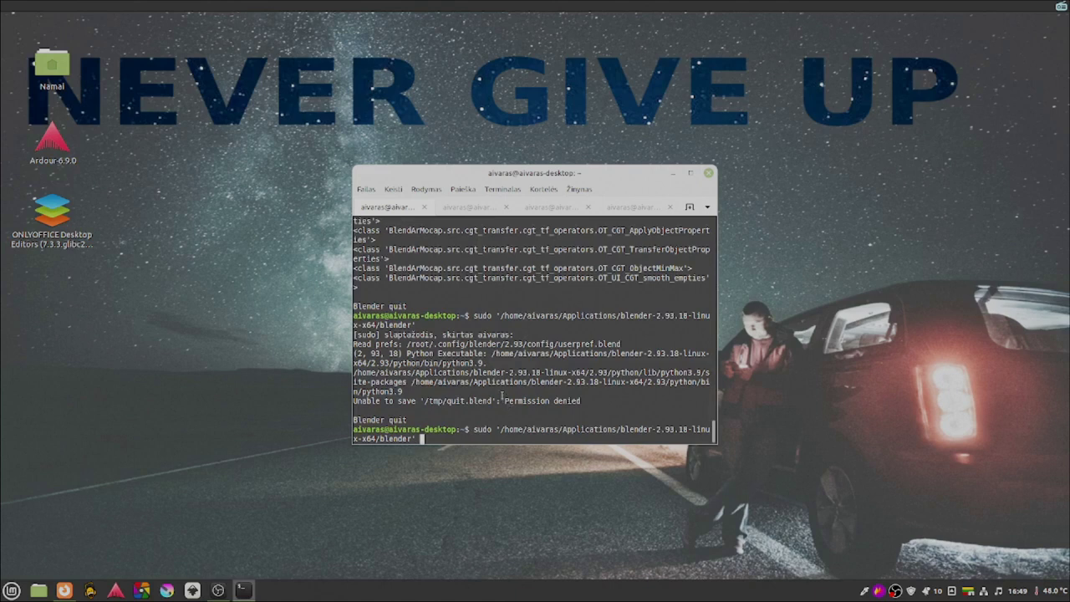
key(Return)
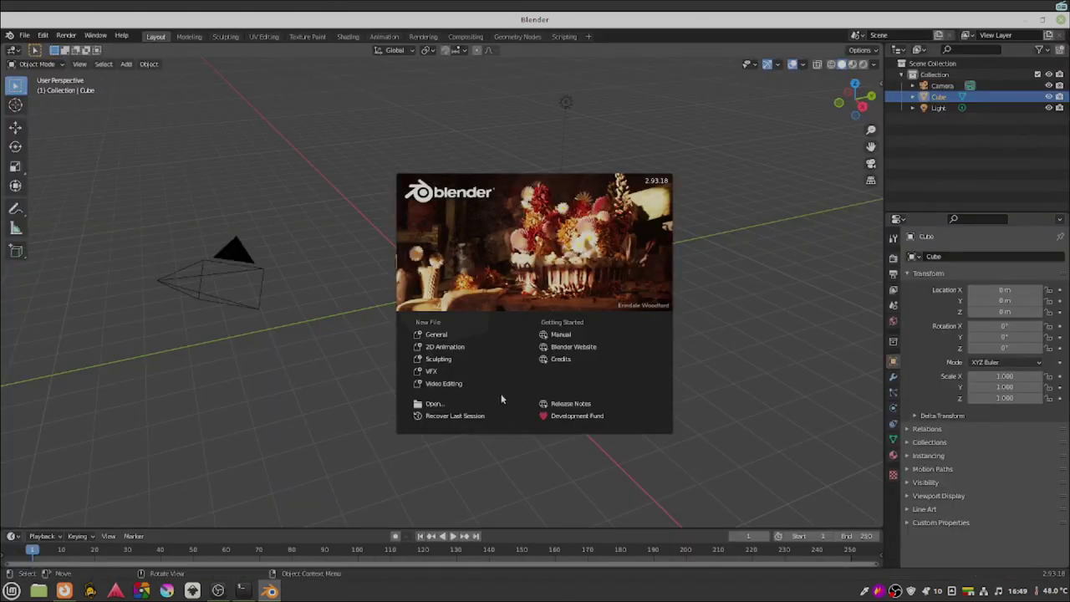
Dismiss the splash screen and open the add-on Install file browser in Preferences.
click(278, 314)
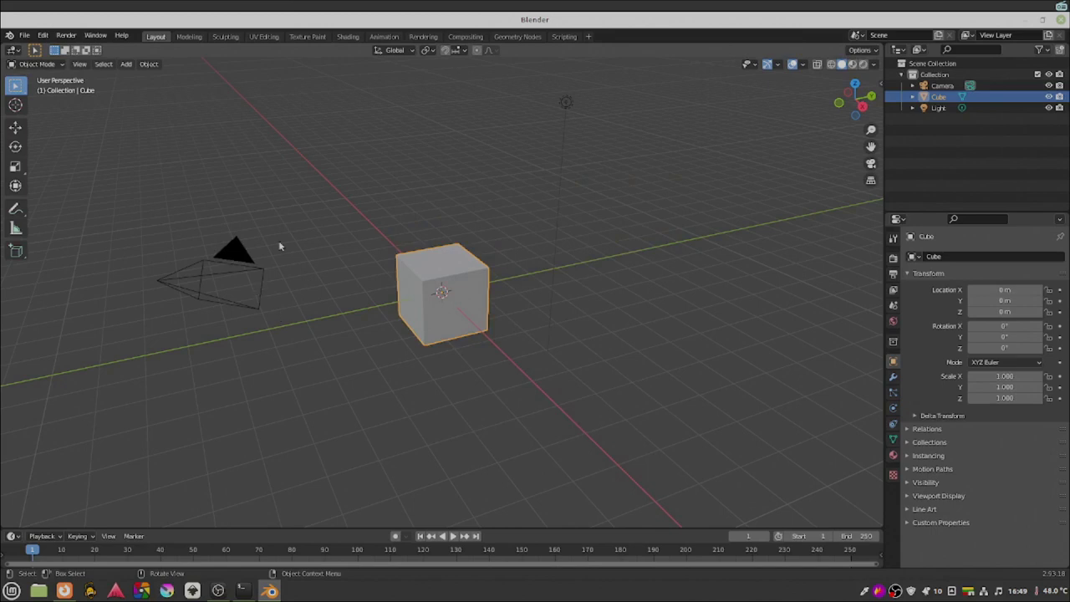
click(43, 35)
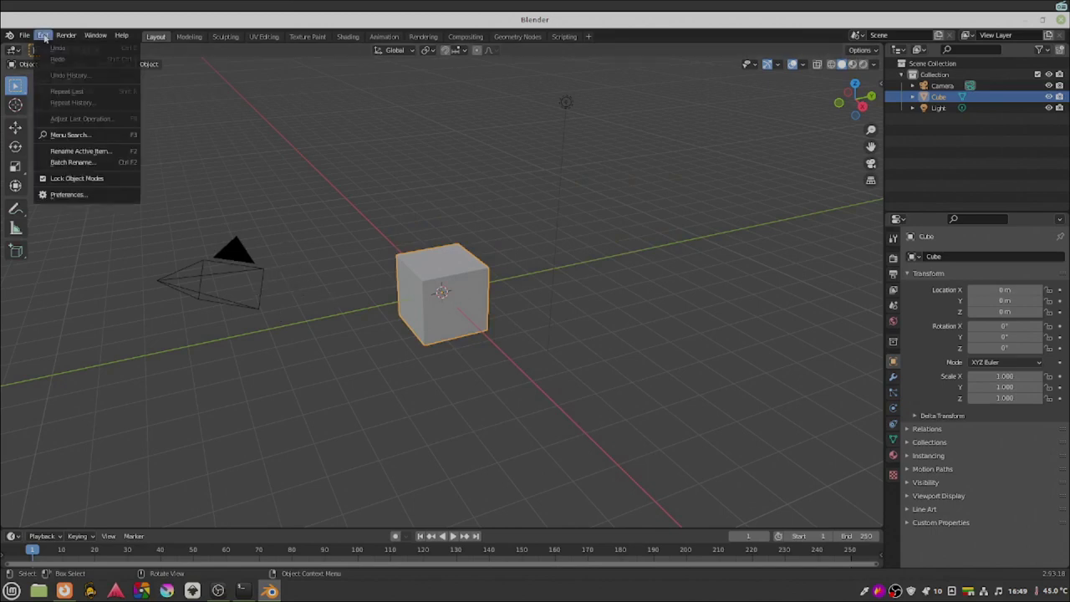
click(71, 194)
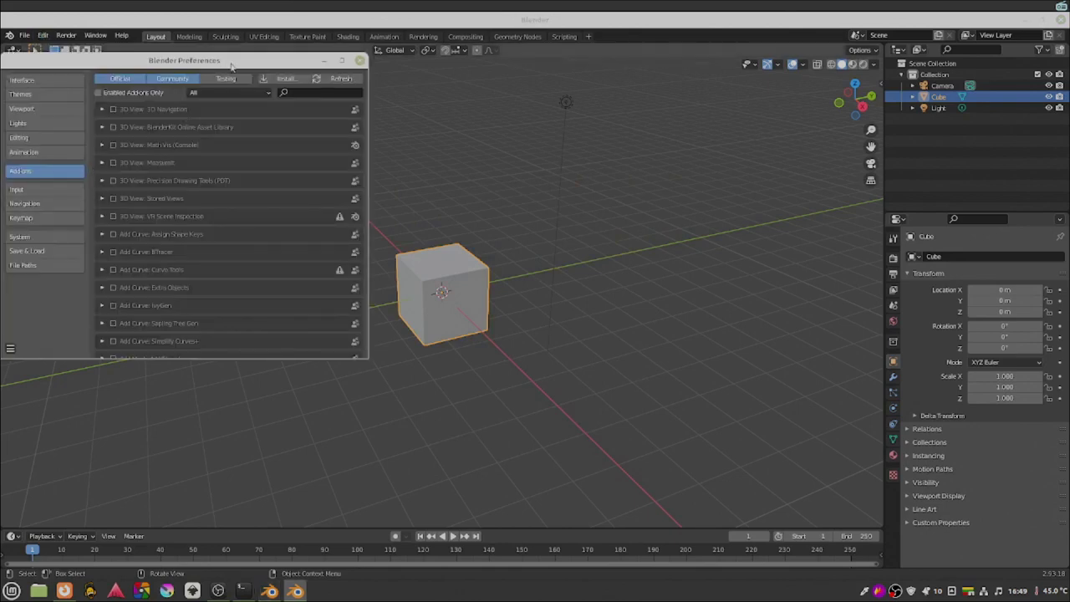
click(272, 78)
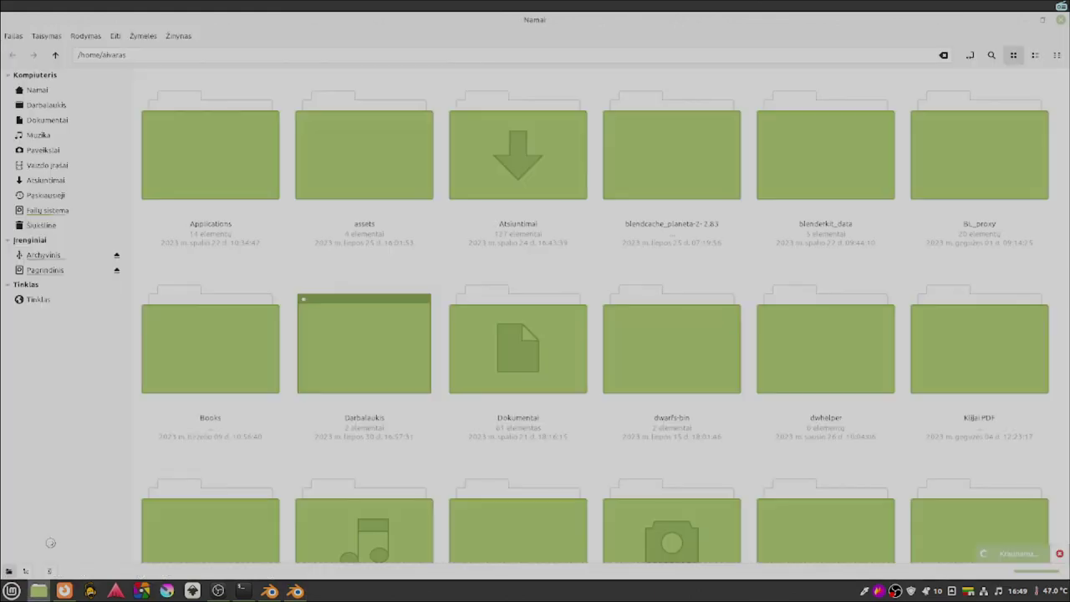
Find BlendArMocap_release_160.zip in Nemo's home folder and drag it onto Blender.
click(74, 90)
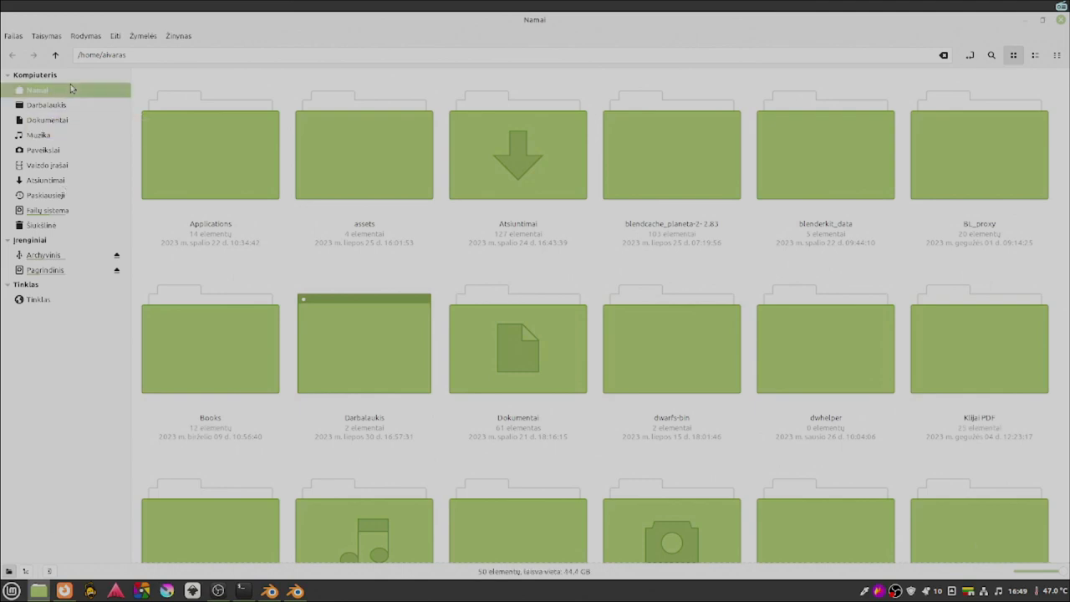
scroll(402, 290, down, 2)
scroll(402, 290, down, 3)
scroll(403, 287, down, 3)
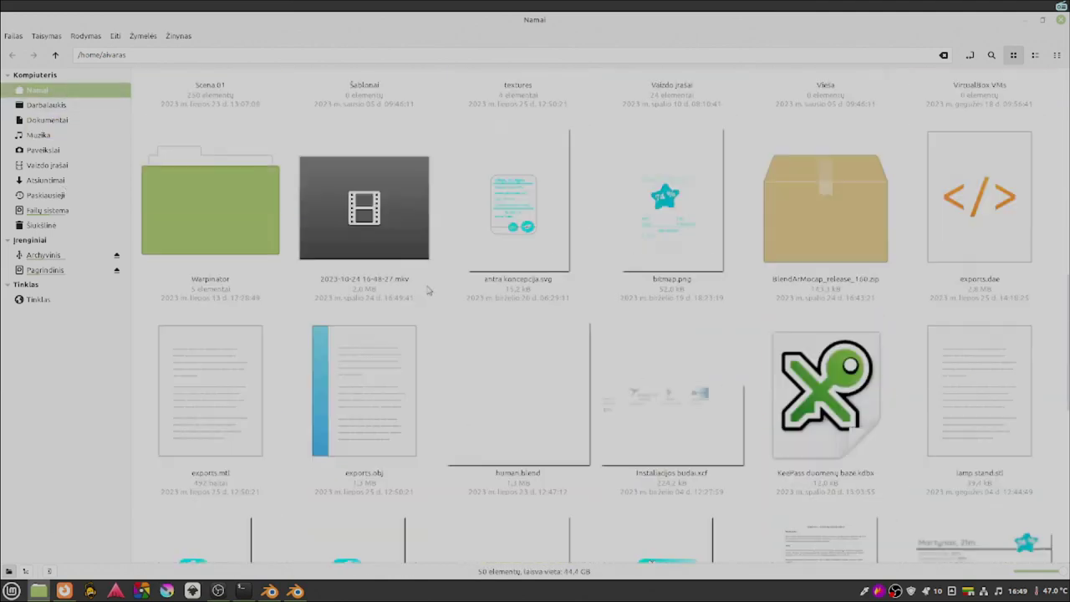
drag(796, 212, 290, 591)
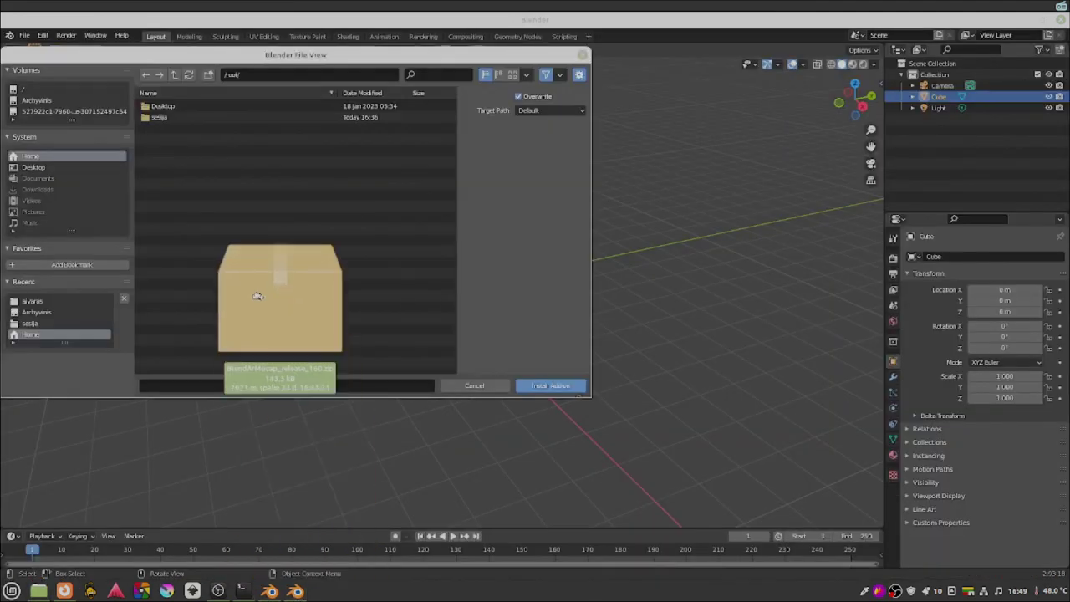
Drop BlendArMocap_release_160.zip into the install browser and install it as an add-on.
drag(296, 585, 255, 286)
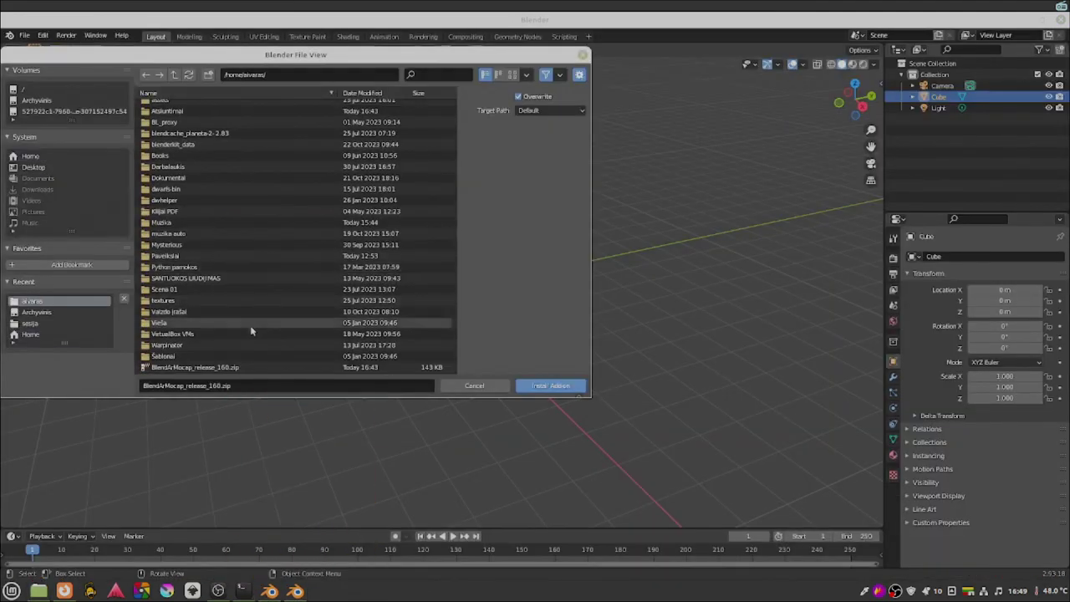
click(250, 367)
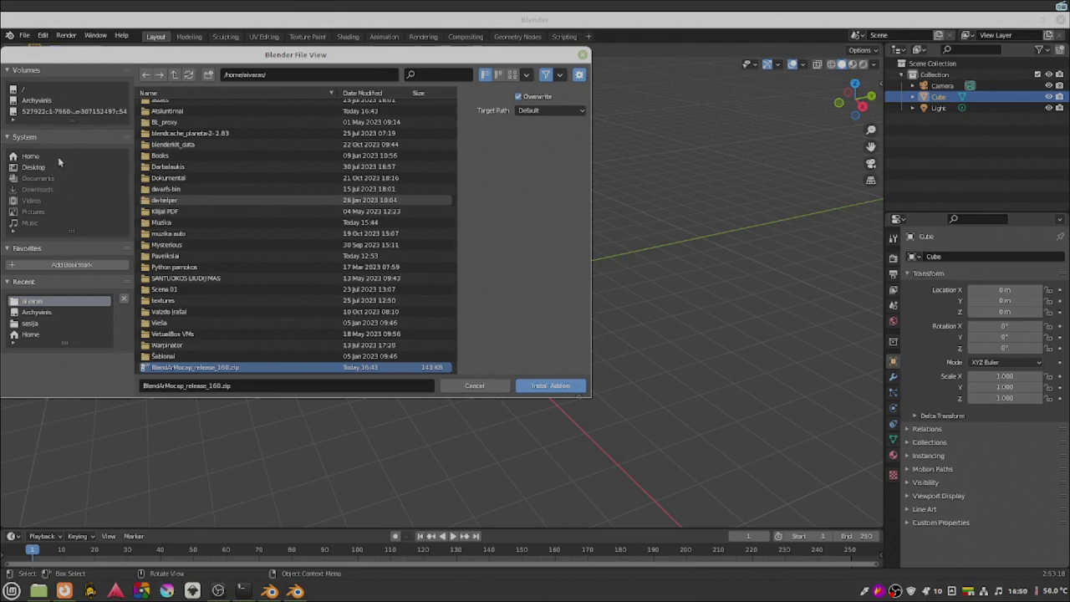
click(61, 102)
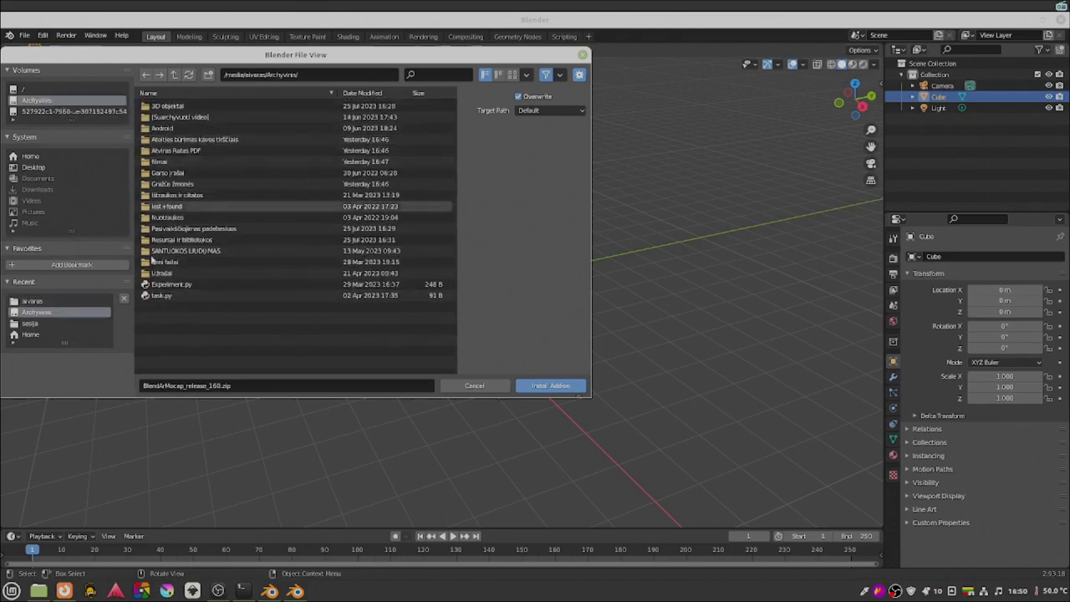
click(42, 168)
click(36, 160)
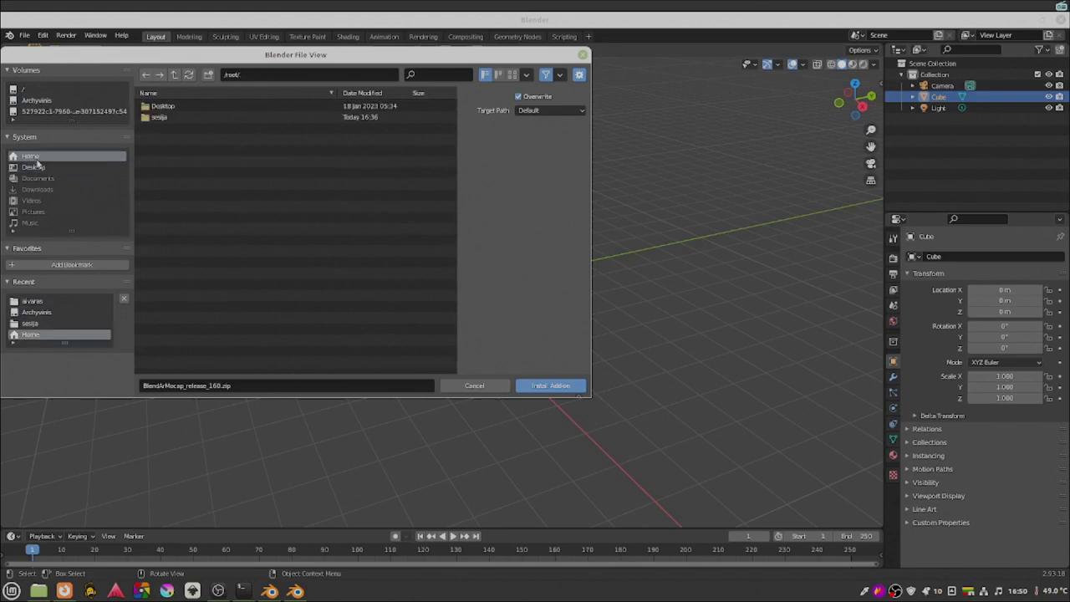
click(535, 385)
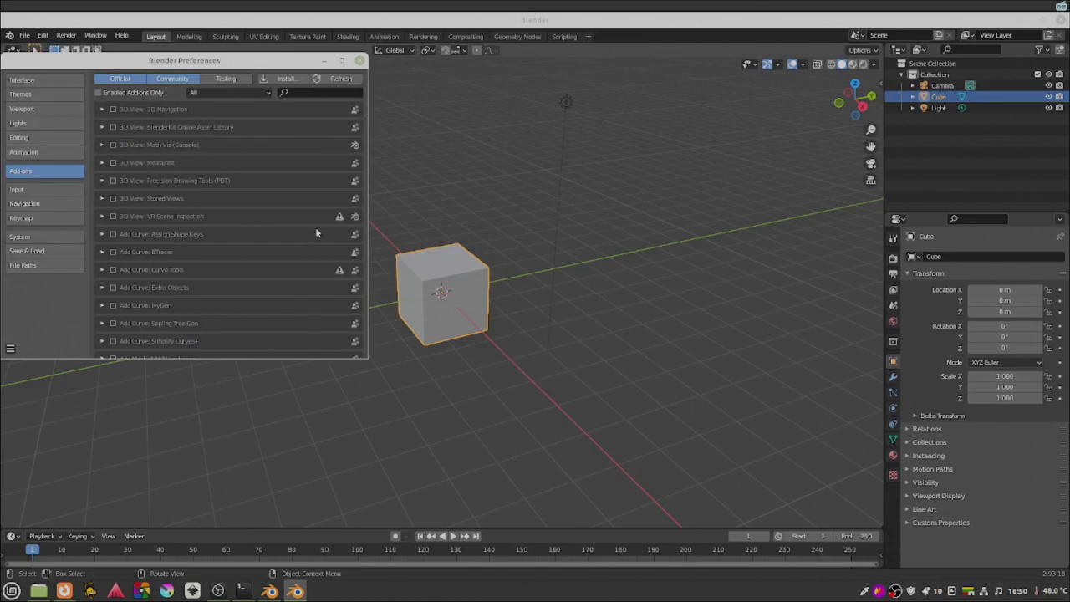
Filter the add-on list by name to locate BlendArMocap.
scroll(285, 167, down, 1)
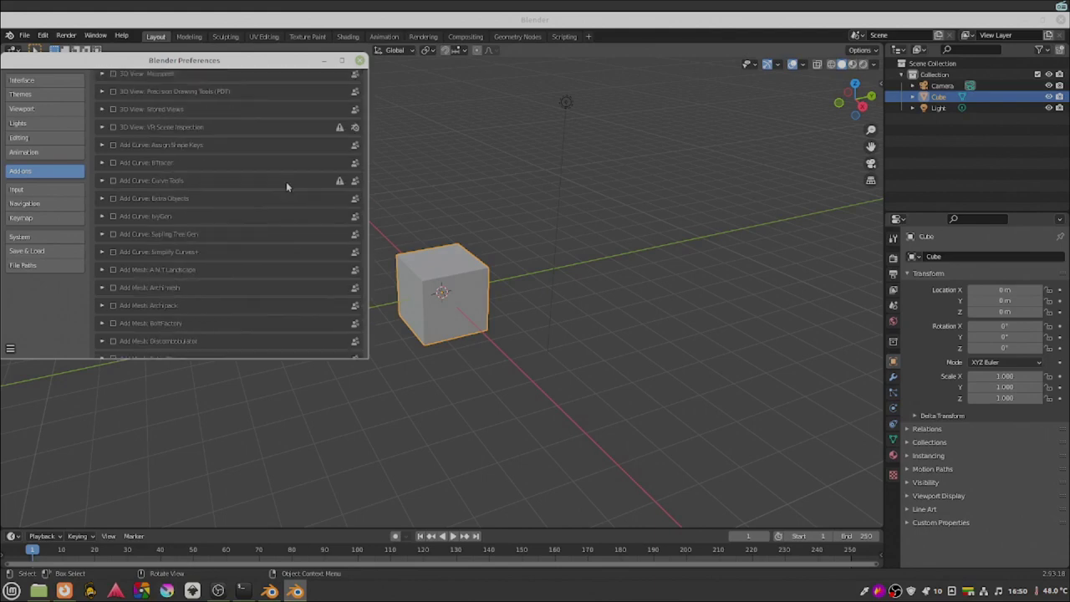
scroll(290, 194, down, 1)
scroll(284, 213, down, 1)
scroll(280, 221, up, 2)
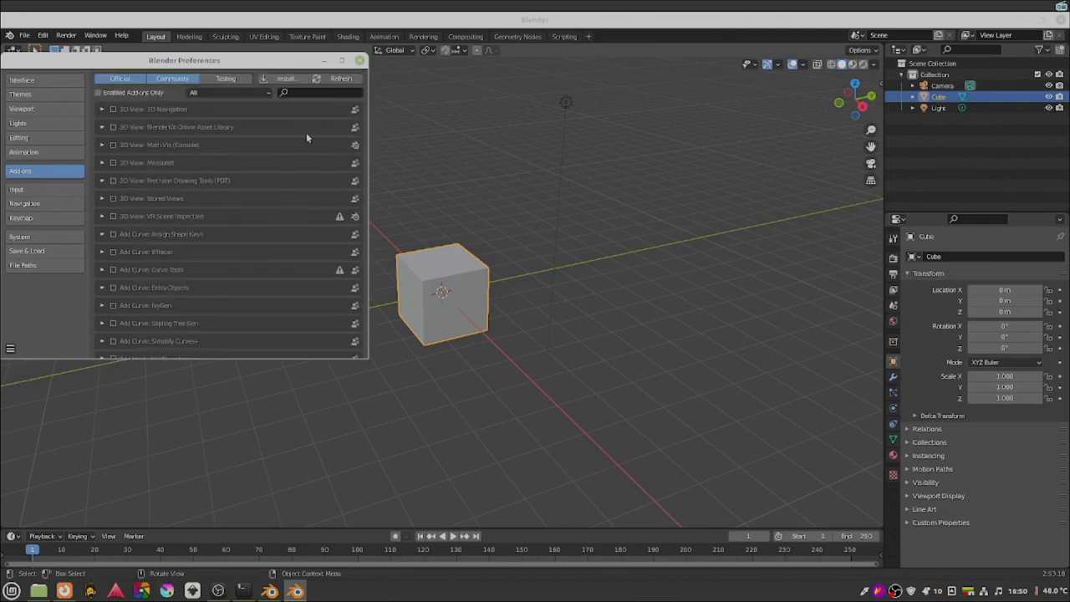
click(303, 94)
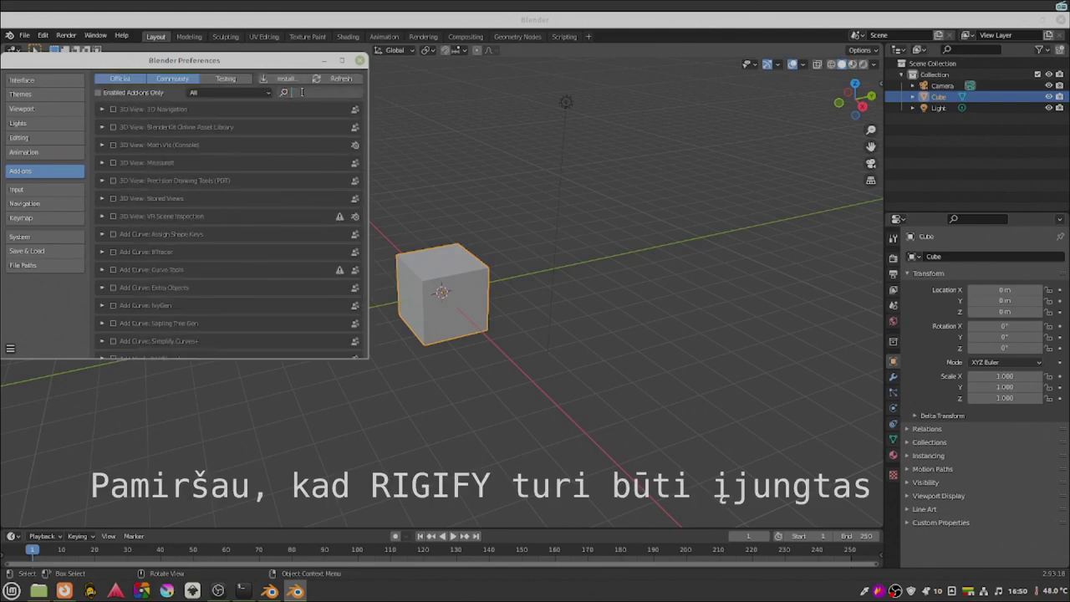
text(ri)
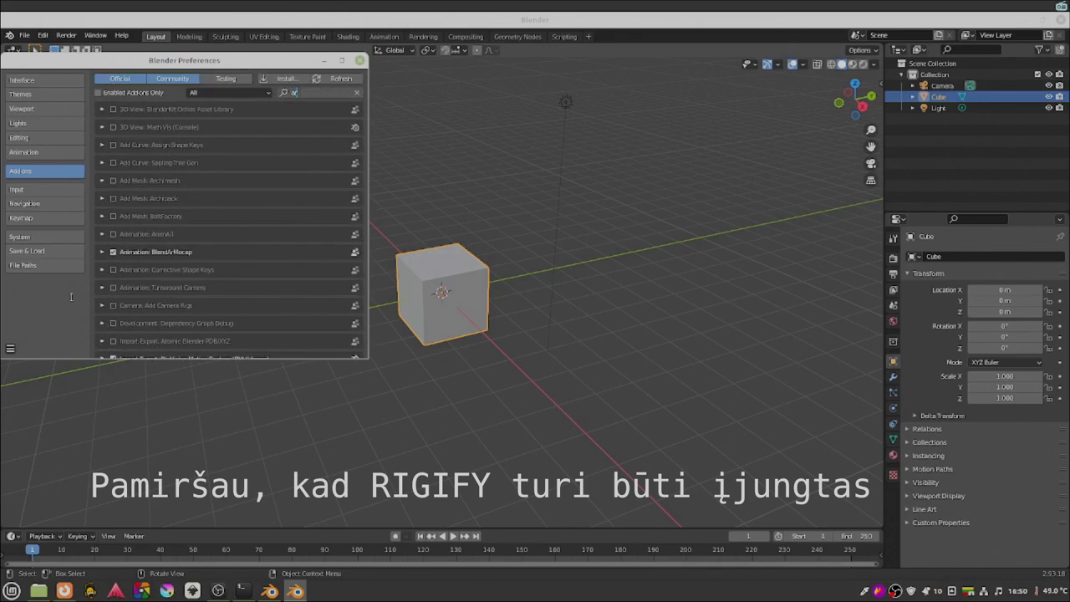
key(Return)
Expand Animation: BlendArMocap to review its mediapipe dependencies, then minimize Preferences.
click(103, 252)
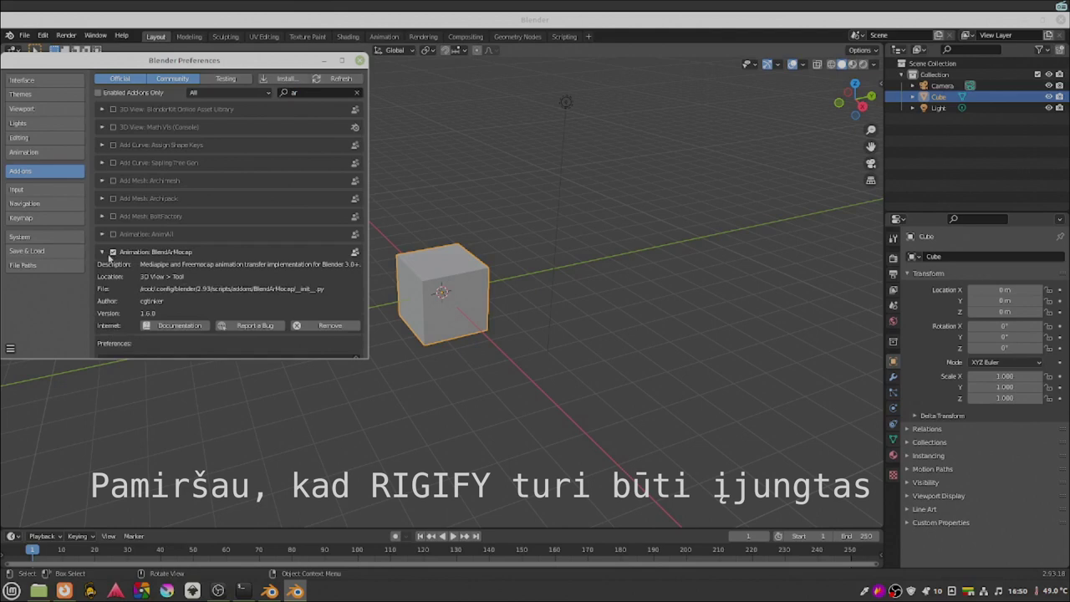
scroll(122, 262, down, 3)
scroll(129, 274, down, 3)
scroll(132, 276, down, 3)
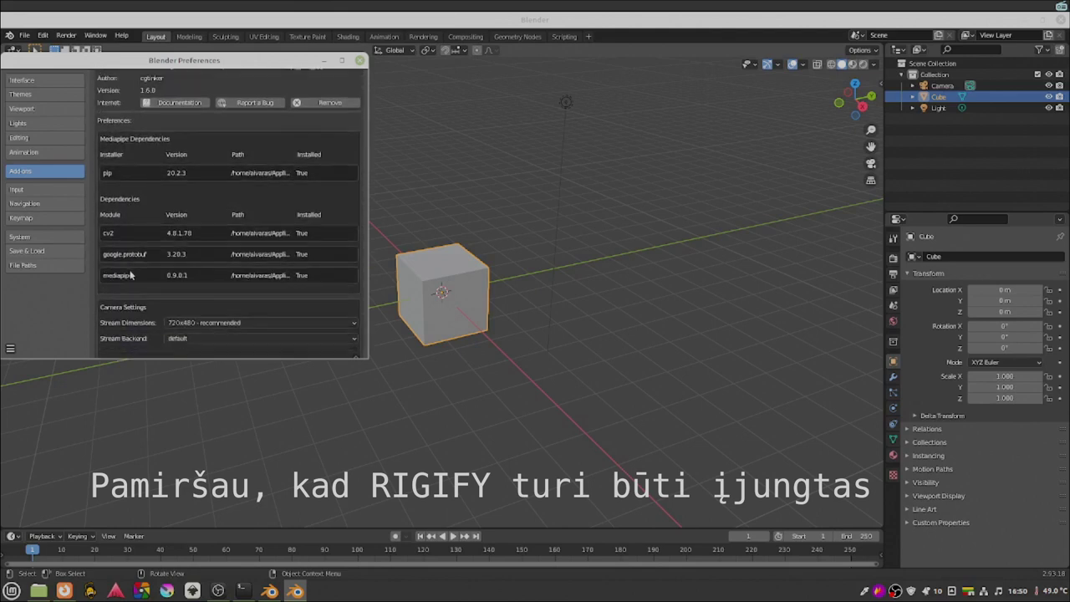
scroll(133, 276, down, 3)
scroll(132, 275, down, 1)
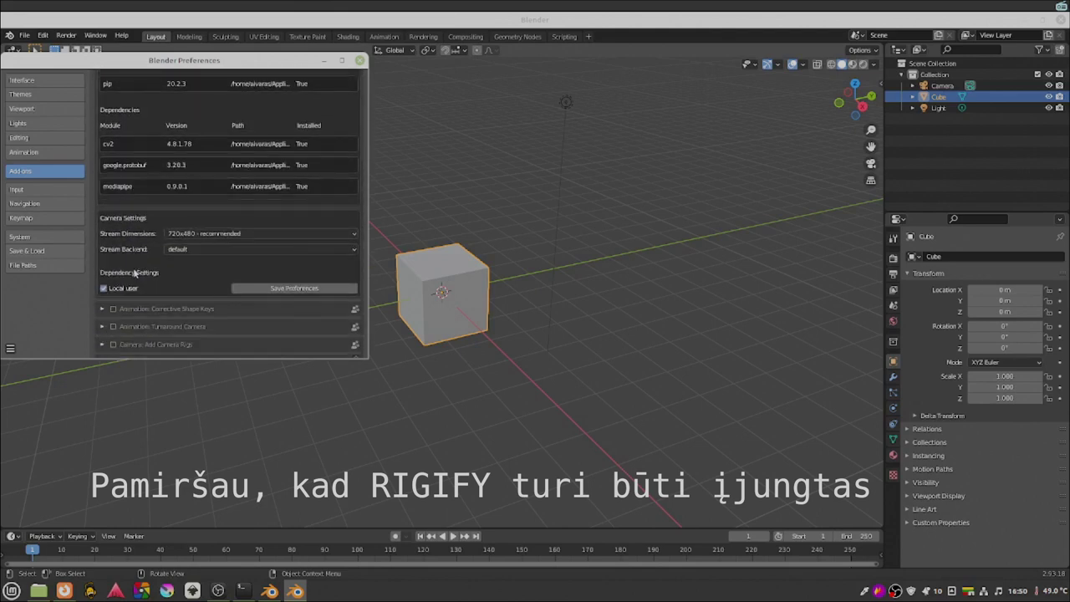
scroll(134, 272, down, 2)
scroll(135, 270, down, 2)
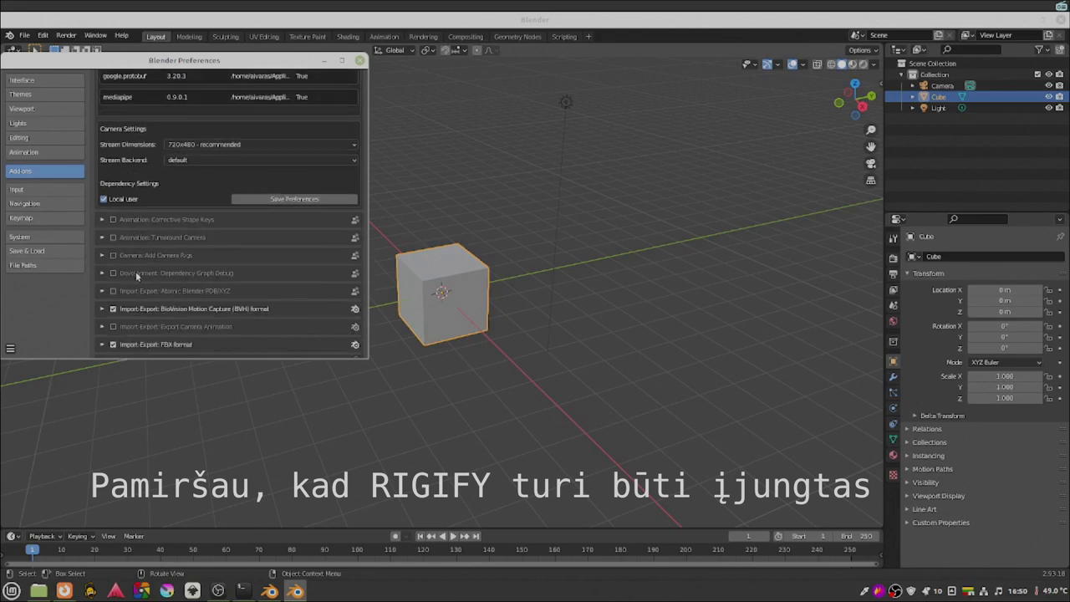
scroll(137, 276, up, 4)
scroll(140, 279, up, 2)
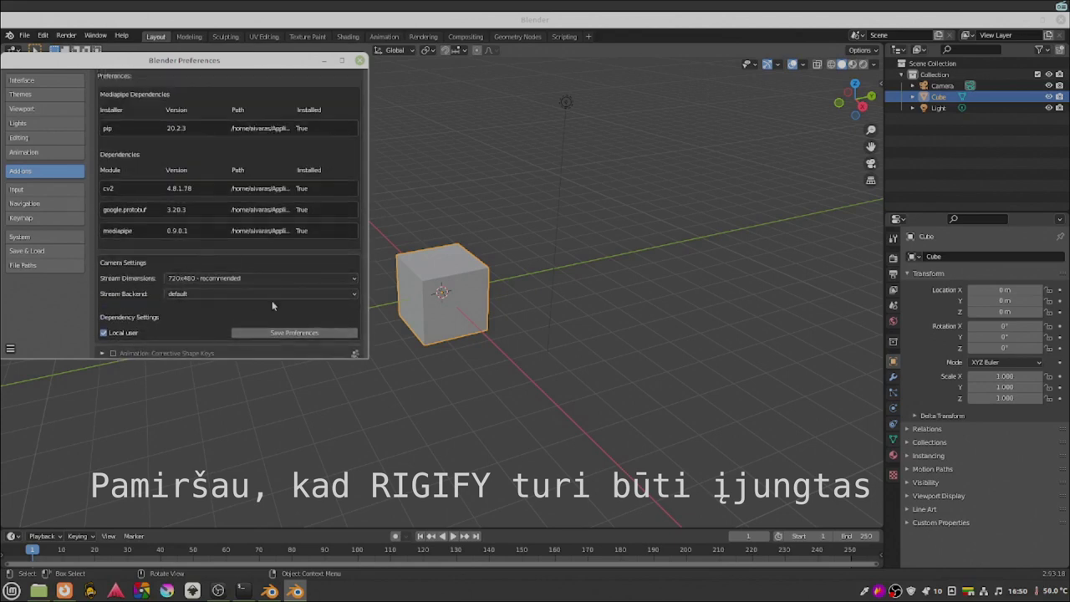
scroll(275, 306, down, 1)
scroll(216, 290, up, 1)
scroll(189, 267, up, 5)
scroll(186, 267, down, 2)
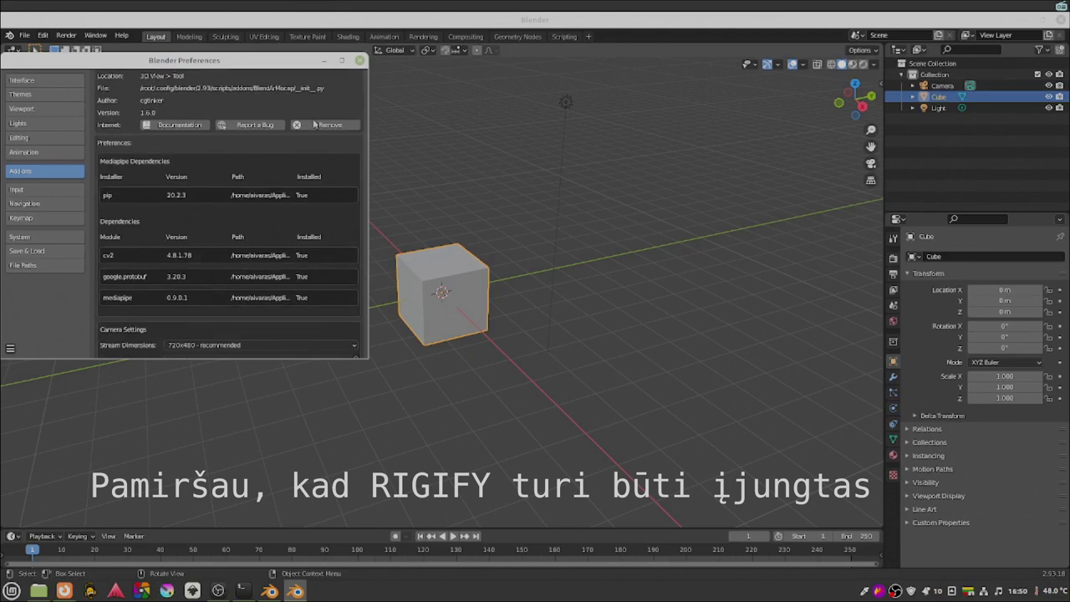
click(322, 61)
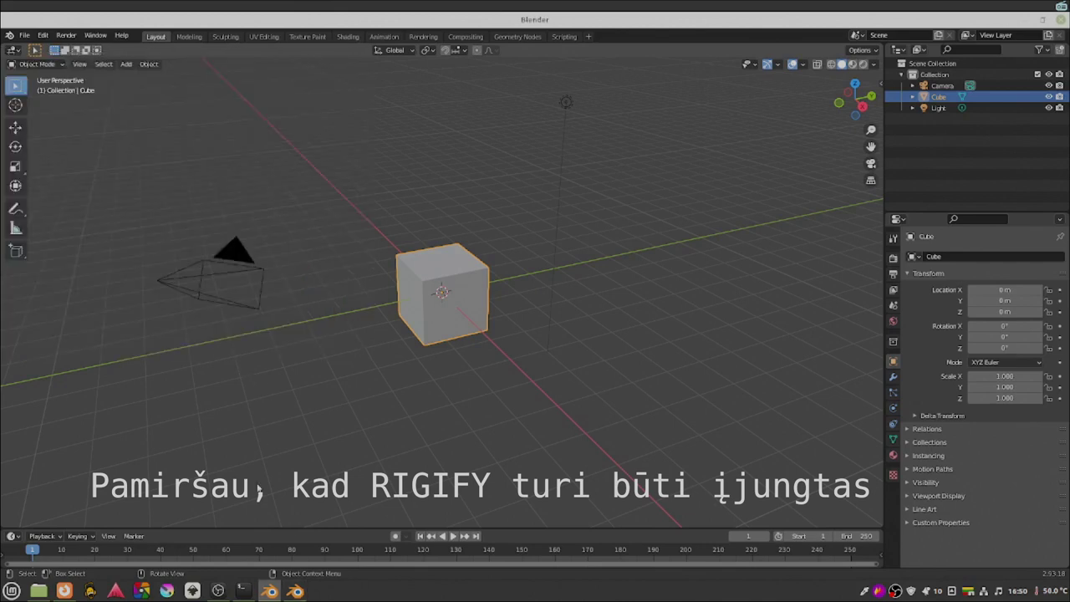
mouse_move(64, 591)
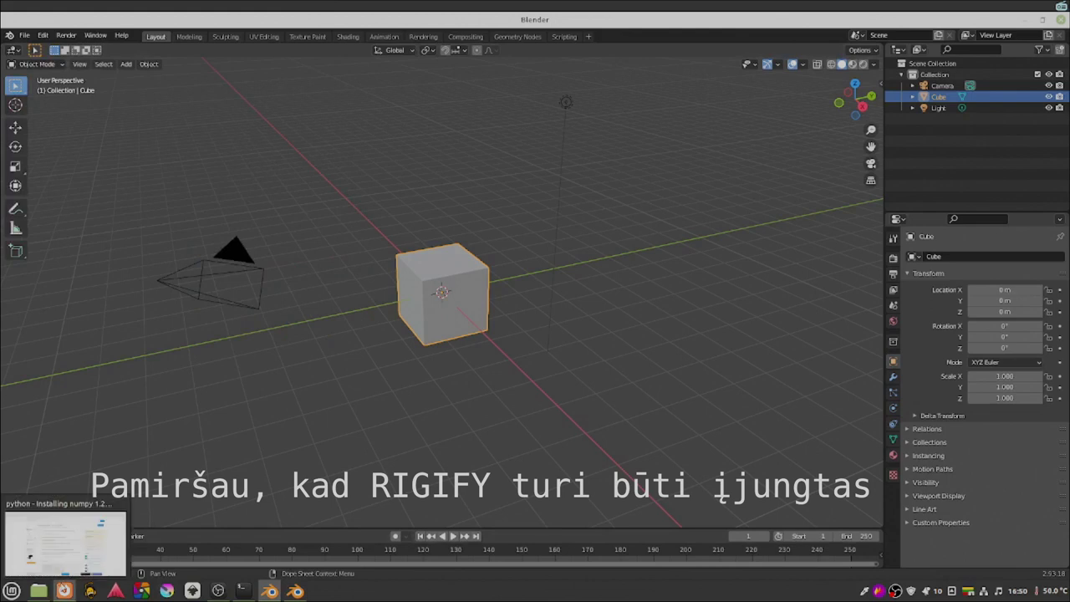
Copy the pip install numpy==1.21.00 command from the Stack Overflow question.
click(66, 543)
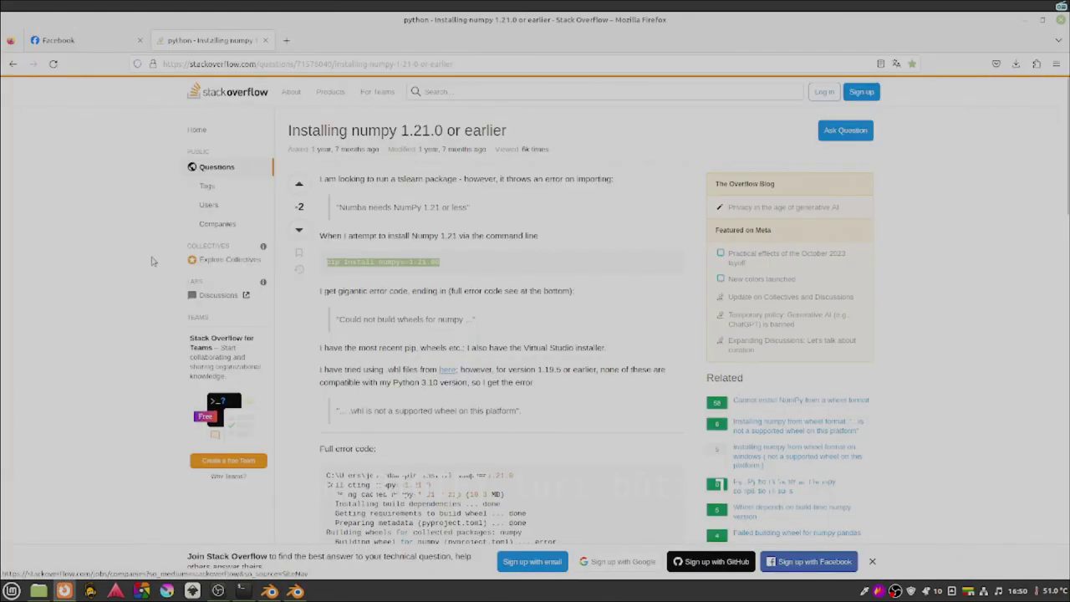
click(152, 261)
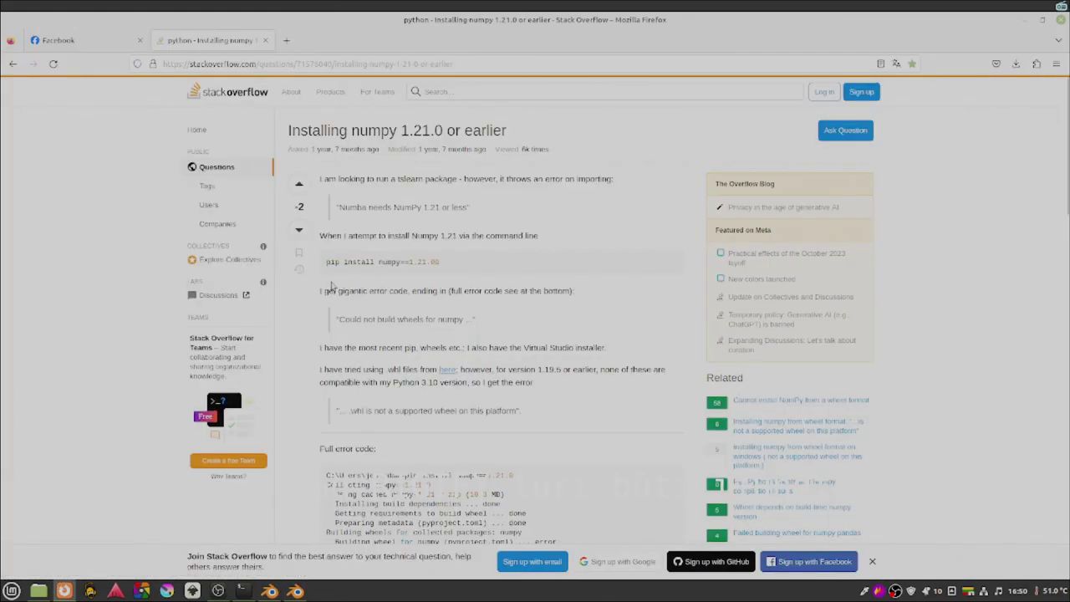
drag(326, 262, 468, 280)
right_click(424, 261)
click(435, 274)
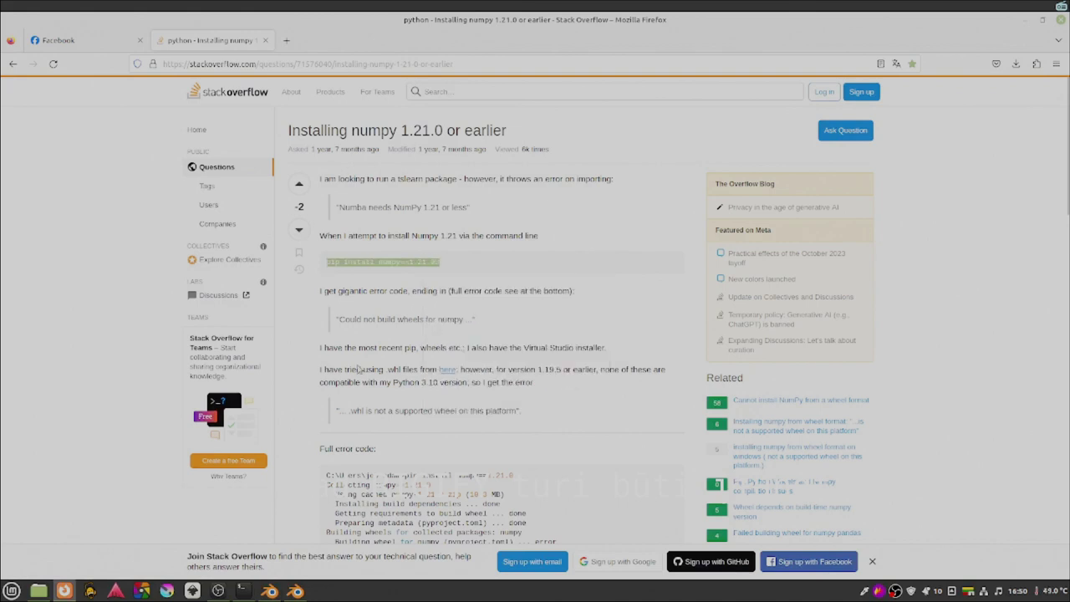
click(243, 590)
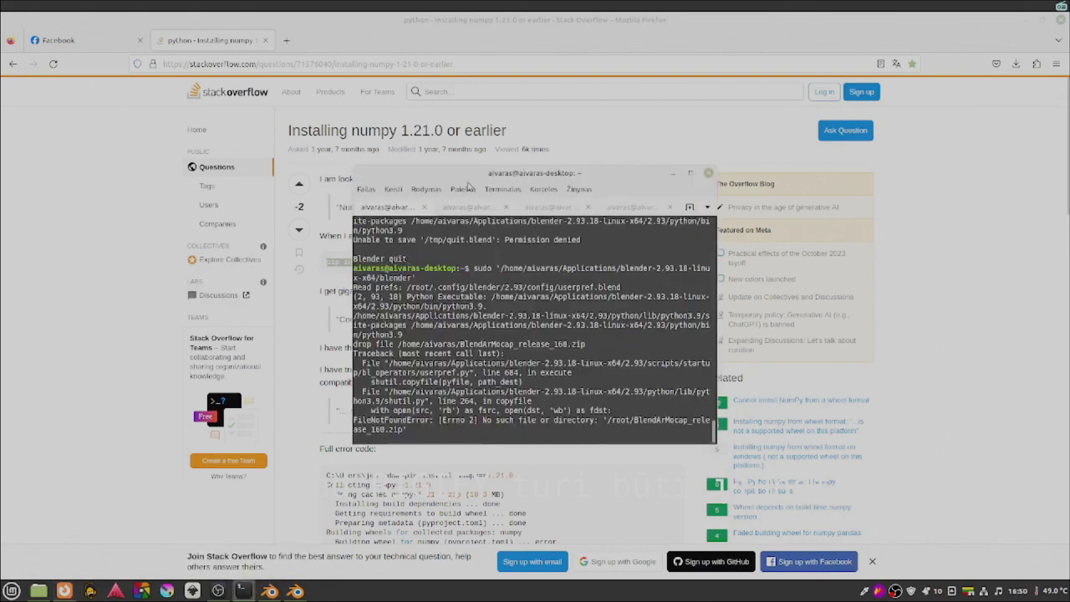
Paste and run the pip command in the fourth tab to install numpy 1.21.0.
click(630, 207)
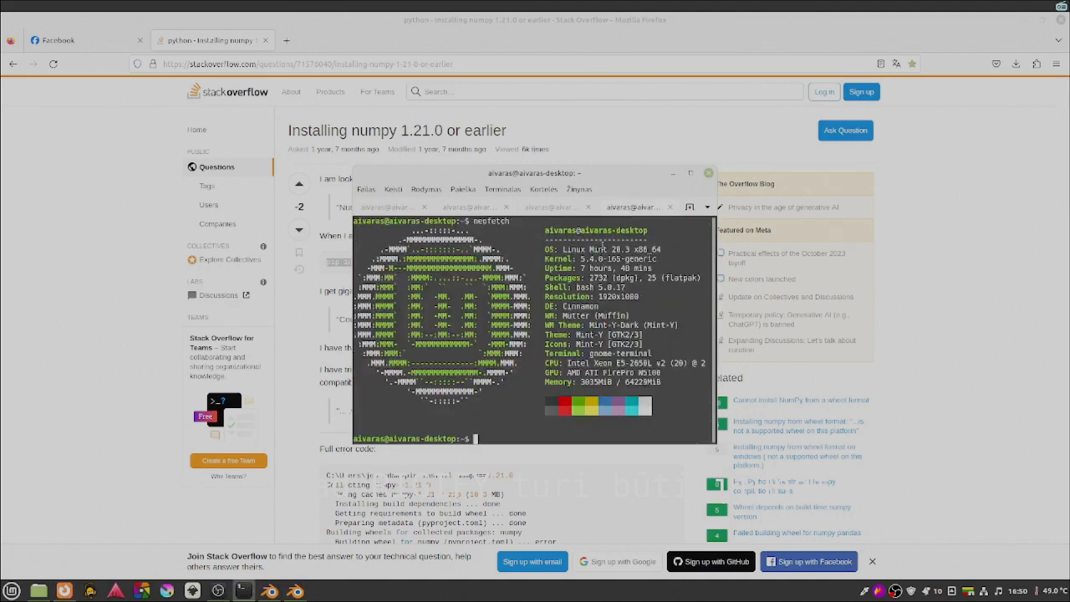
right_click(509, 409)
click(543, 476)
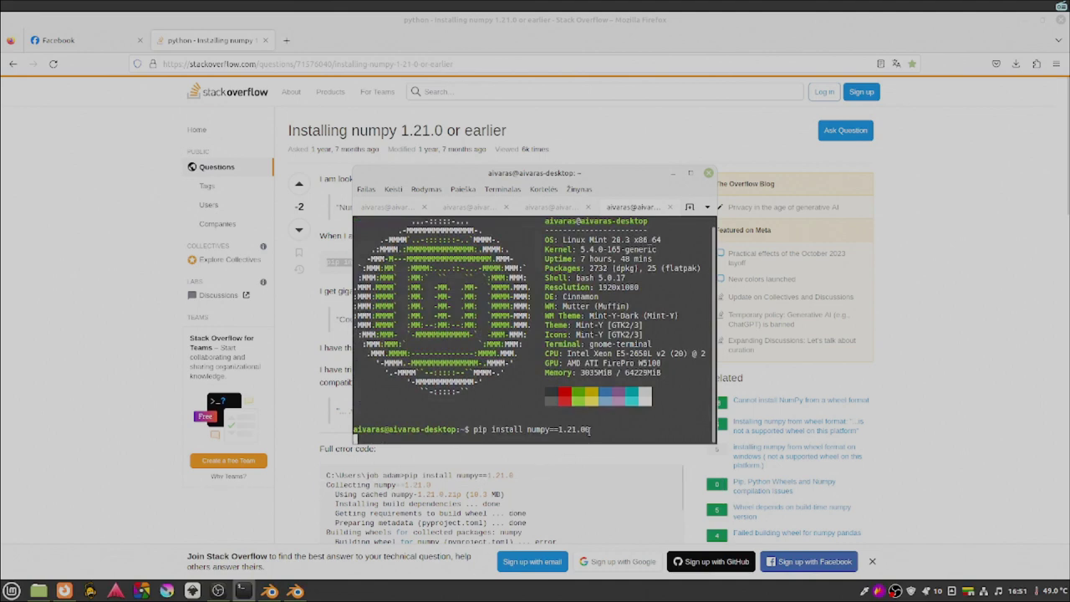
key(Return)
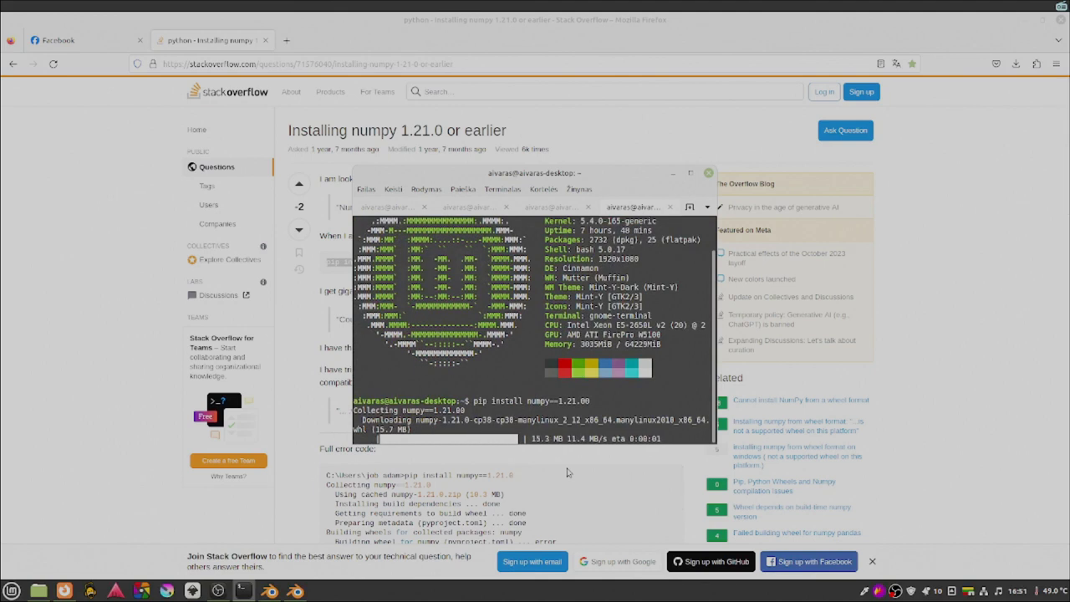
key(Escape)
key(Escape)
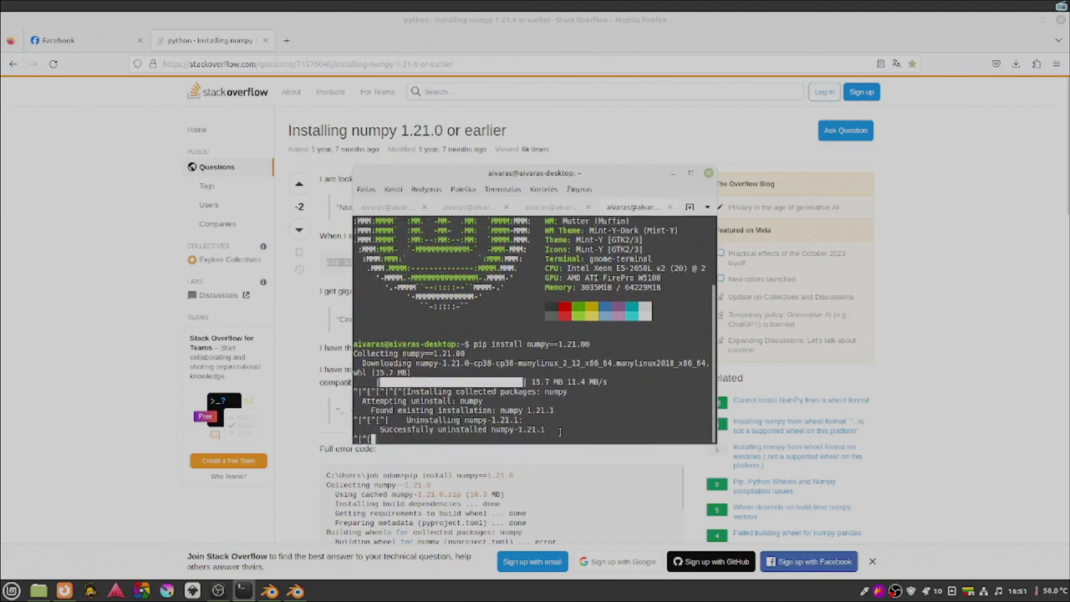
key(Escape)
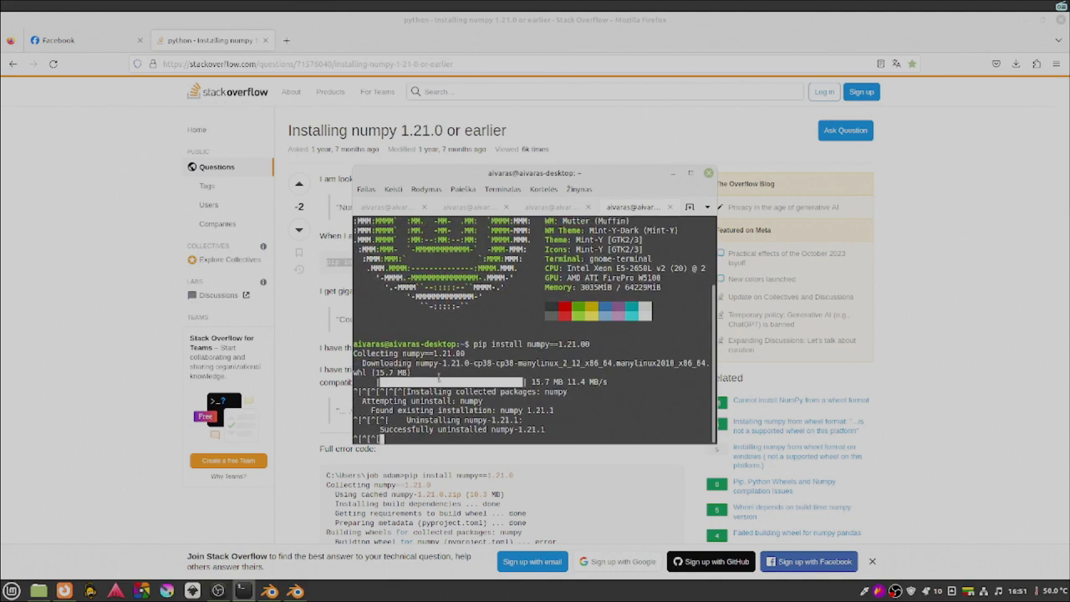
Recopy part of the command, paste it at the prompt, then clear the line with Ctrl+U.
click(333, 327)
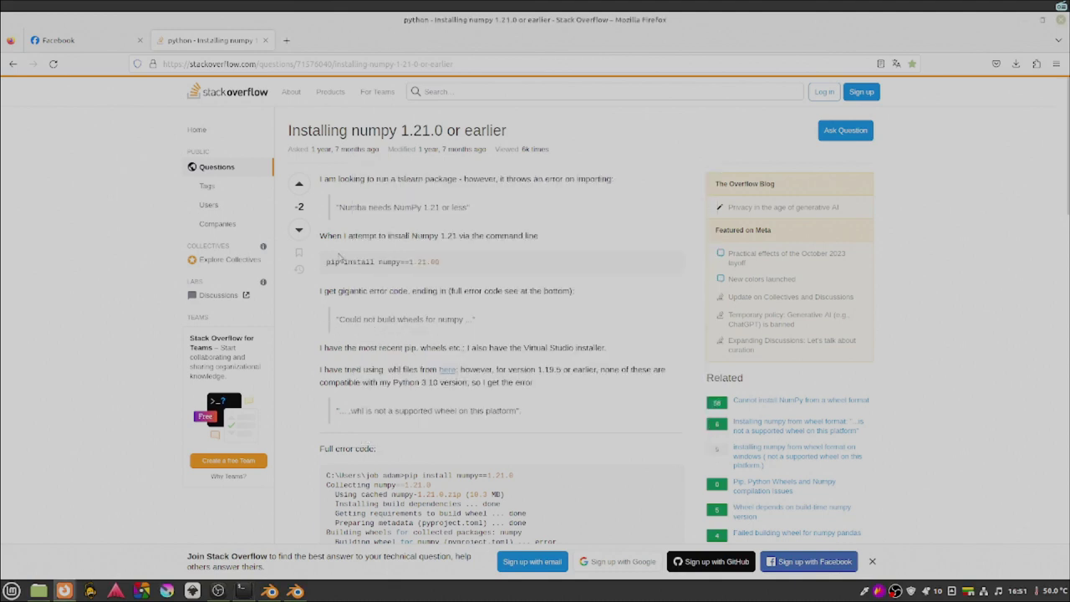
drag(367, 263, 405, 263)
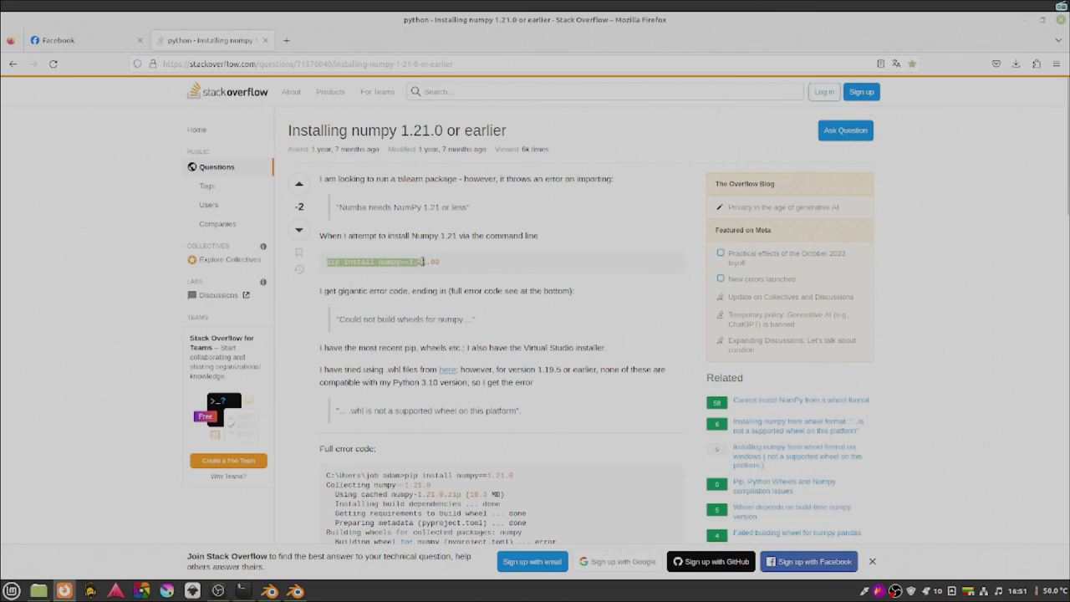
right_click(422, 264)
click(451, 271)
click(242, 591)
right_click(495, 439)
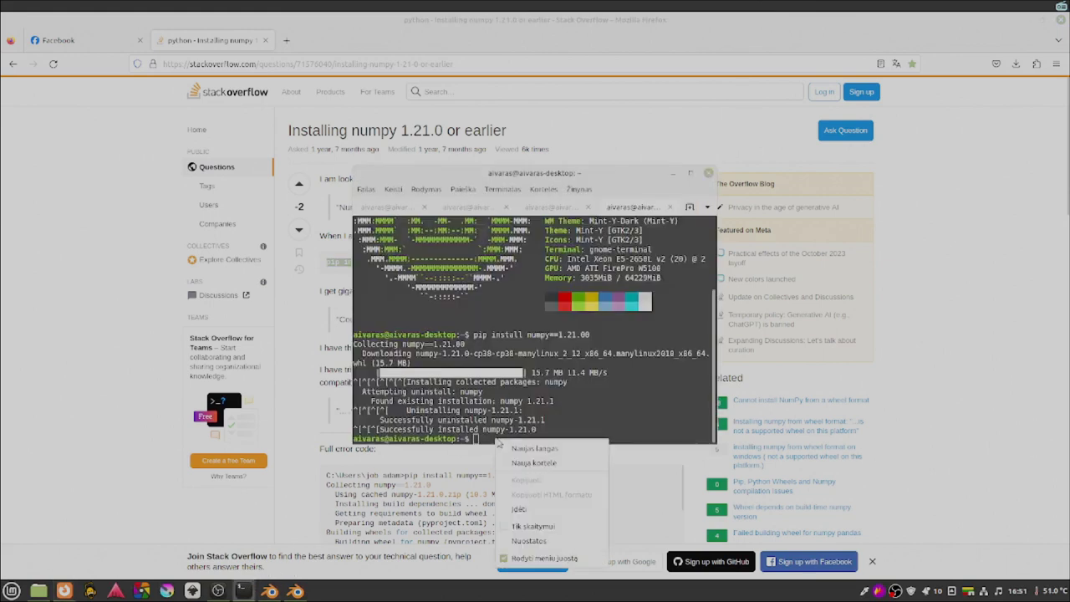
click(529, 503)
text(ip install numpy==1.21.1)
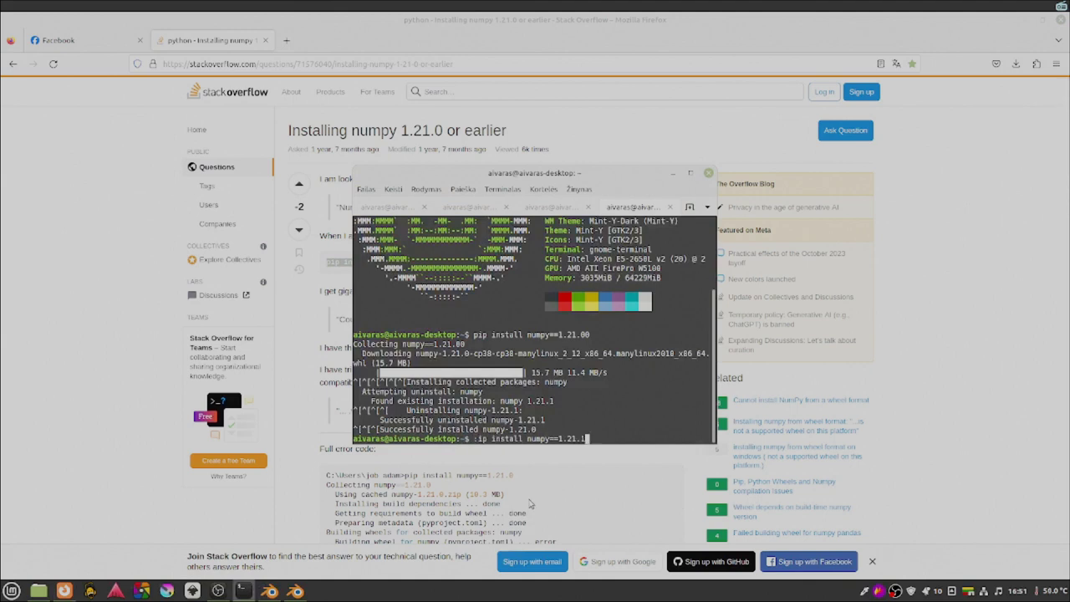
key(ctrl+u)
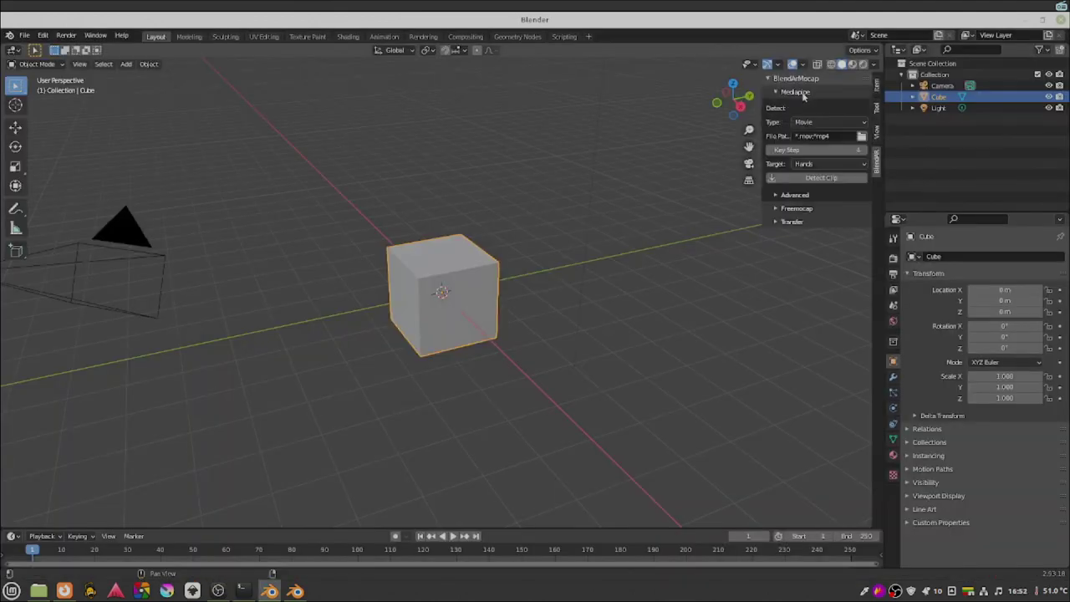
Keep Movie as the detection source type and Hands as the target.
click(817, 123)
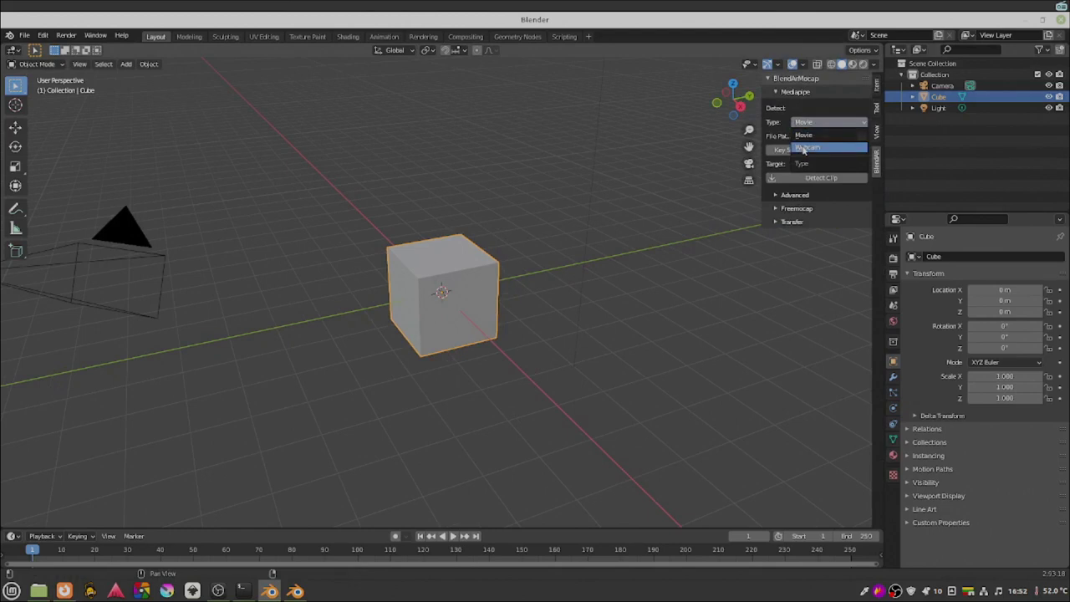
click(817, 123)
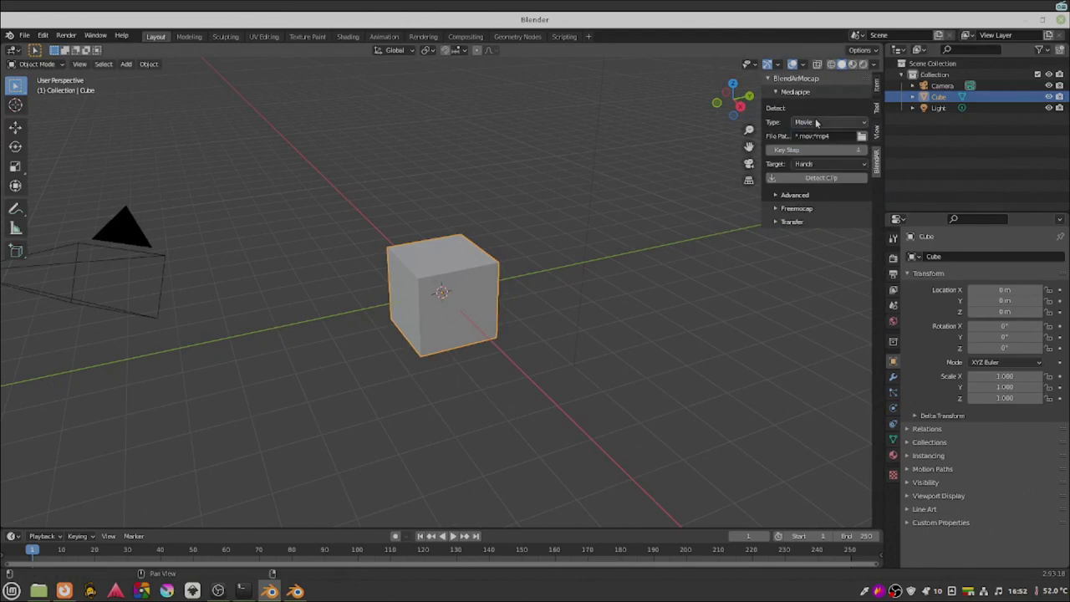
click(821, 165)
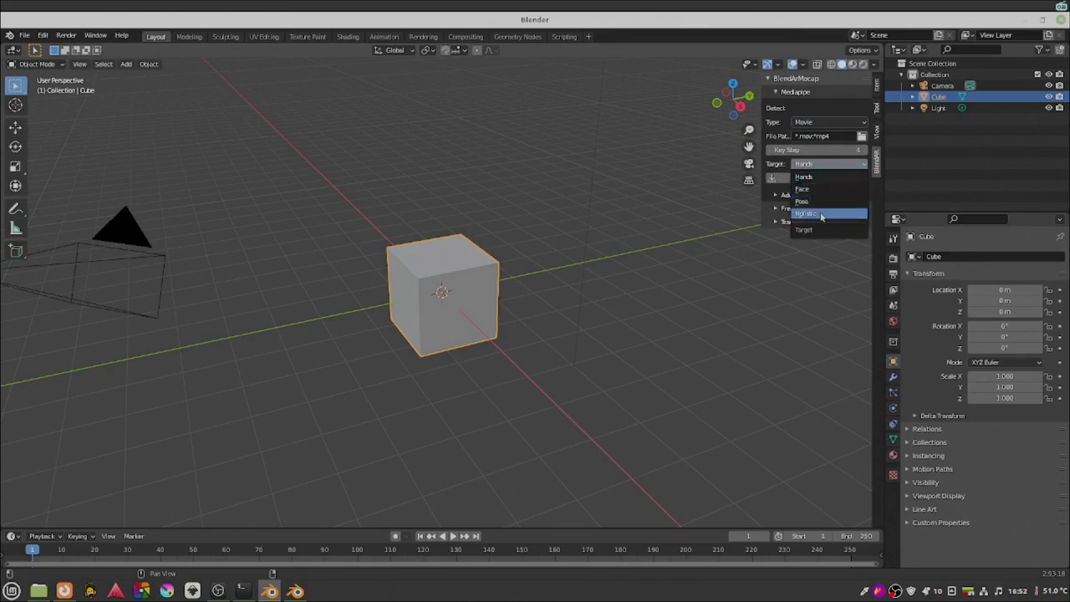
click(813, 165)
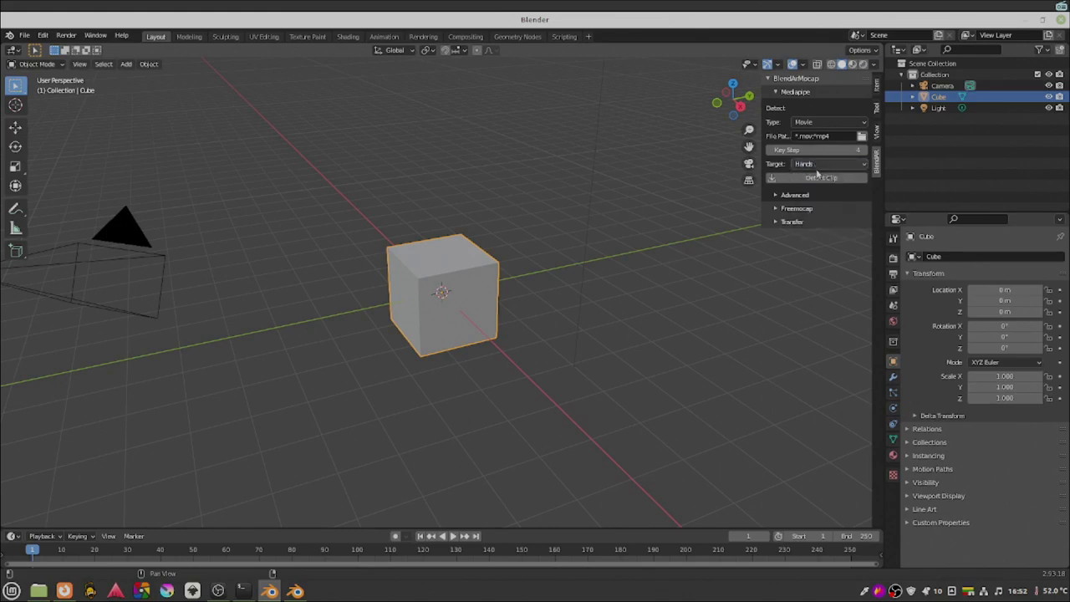
Toggle the Advanced detection subpanel open and closed, then deselect all with Alt+A.
click(803, 195)
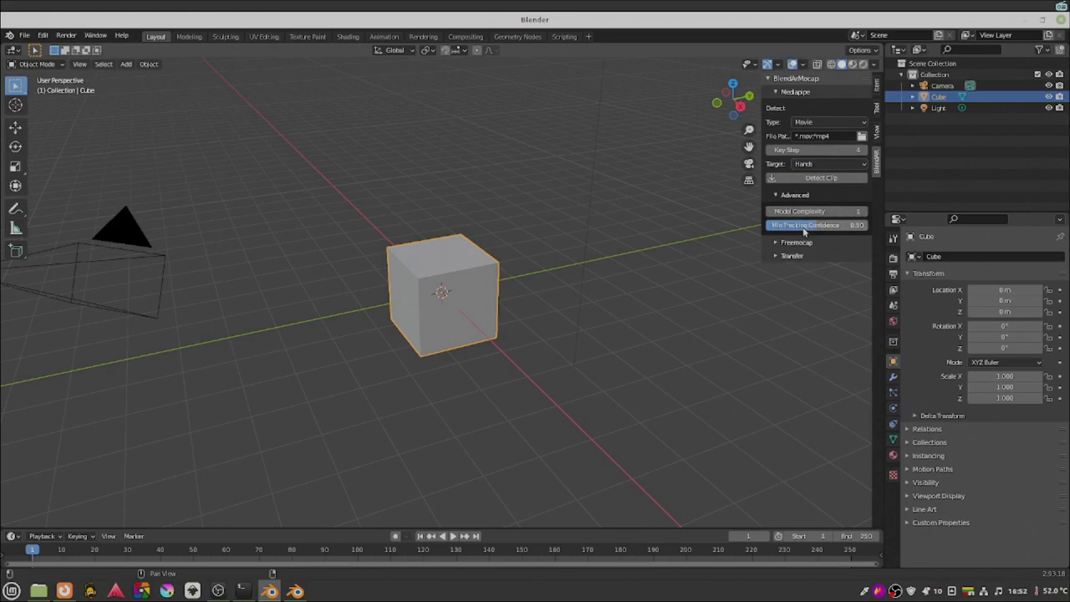
click(802, 195)
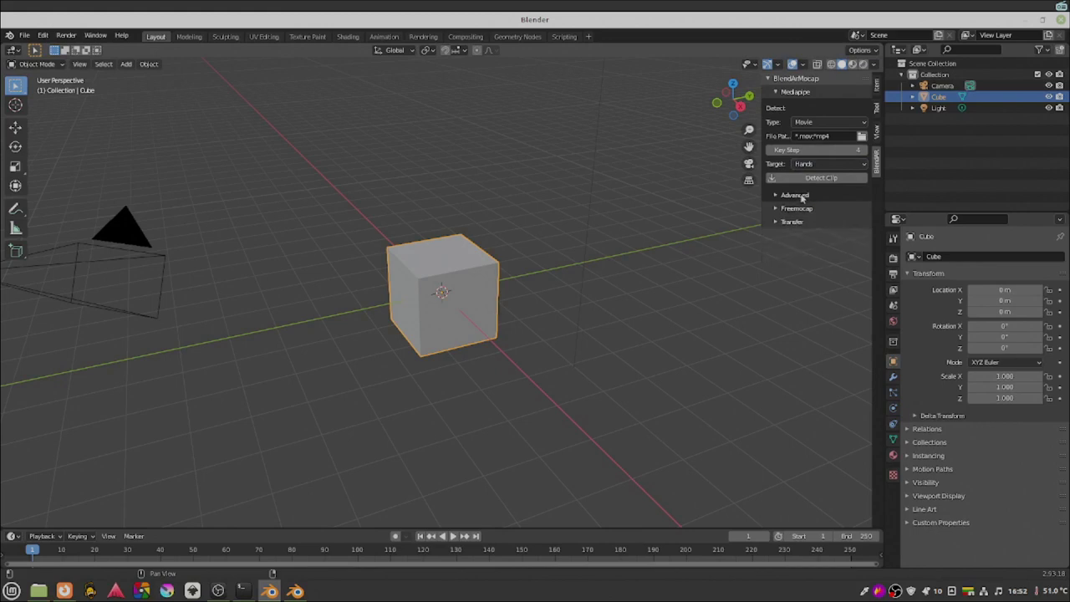
click(804, 195)
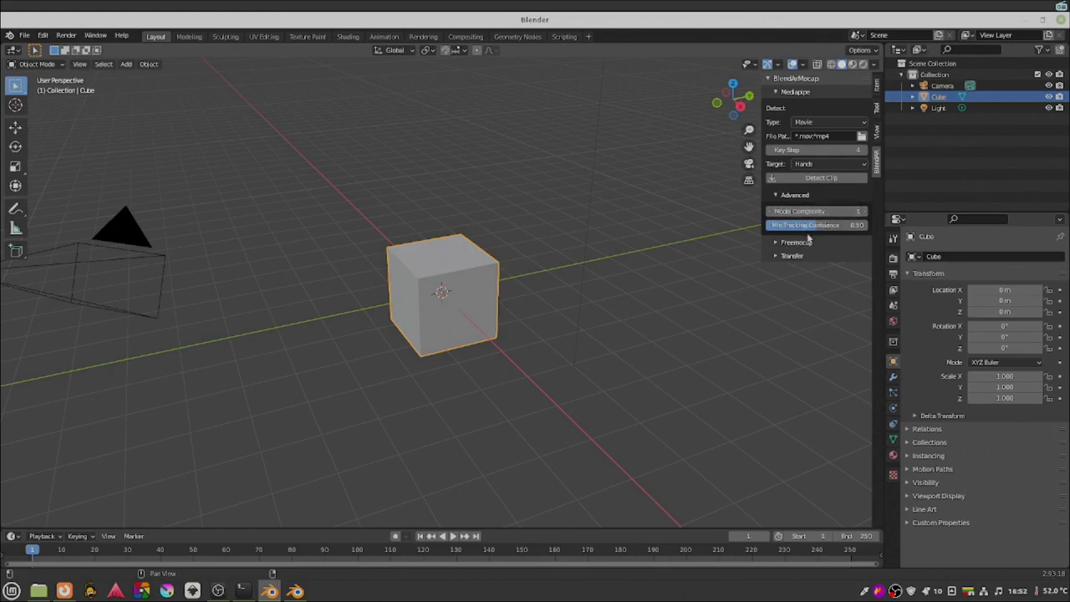
click(800, 194)
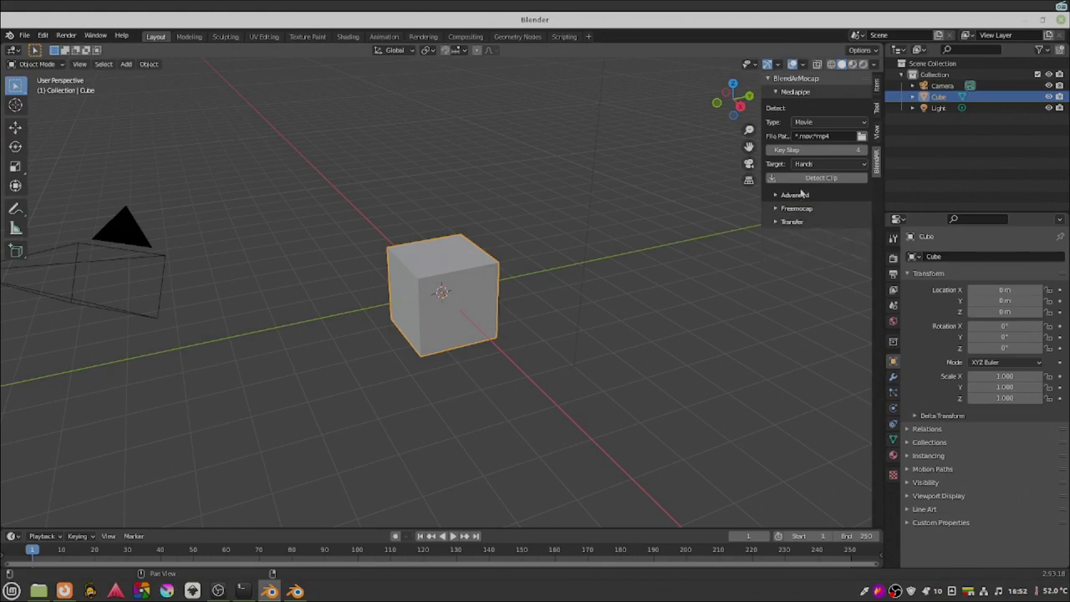
key(alt+a)
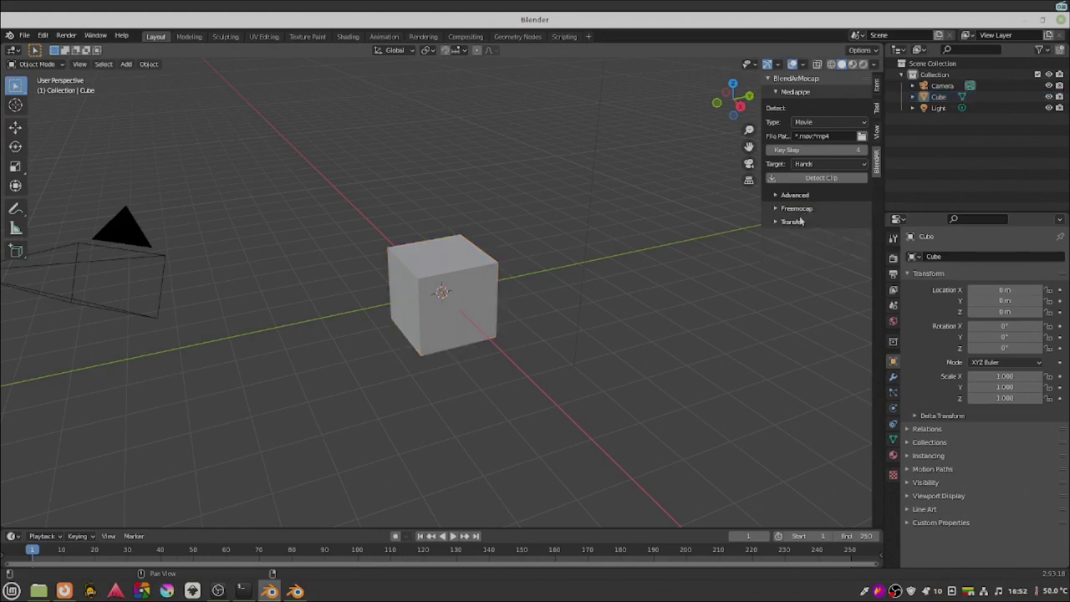
Glance at the Transfer subpanel, then quit Blender choosing Don't Save.
click(800, 221)
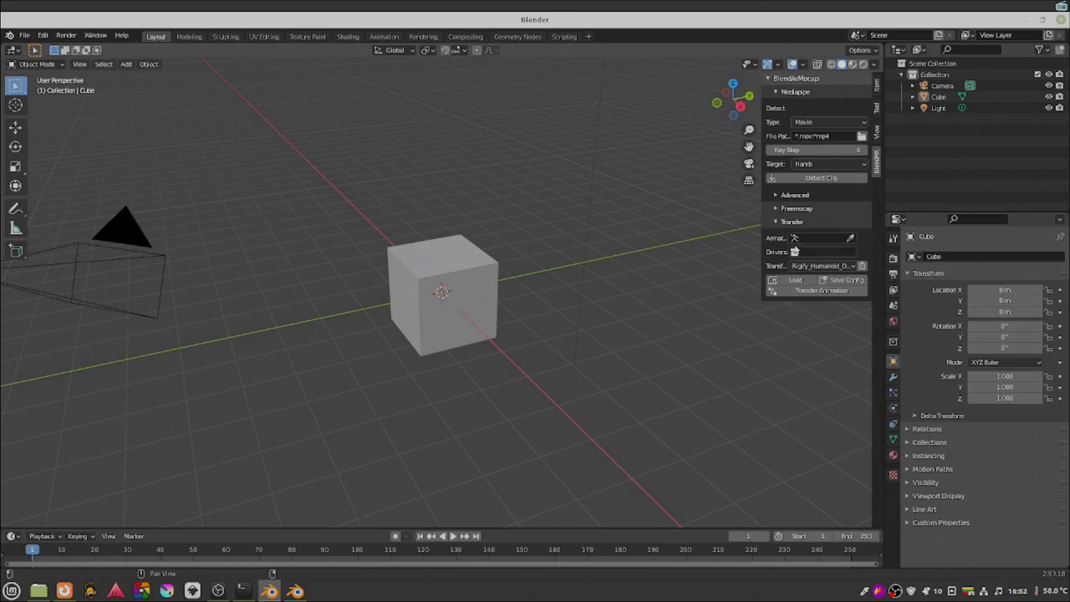
click(794, 221)
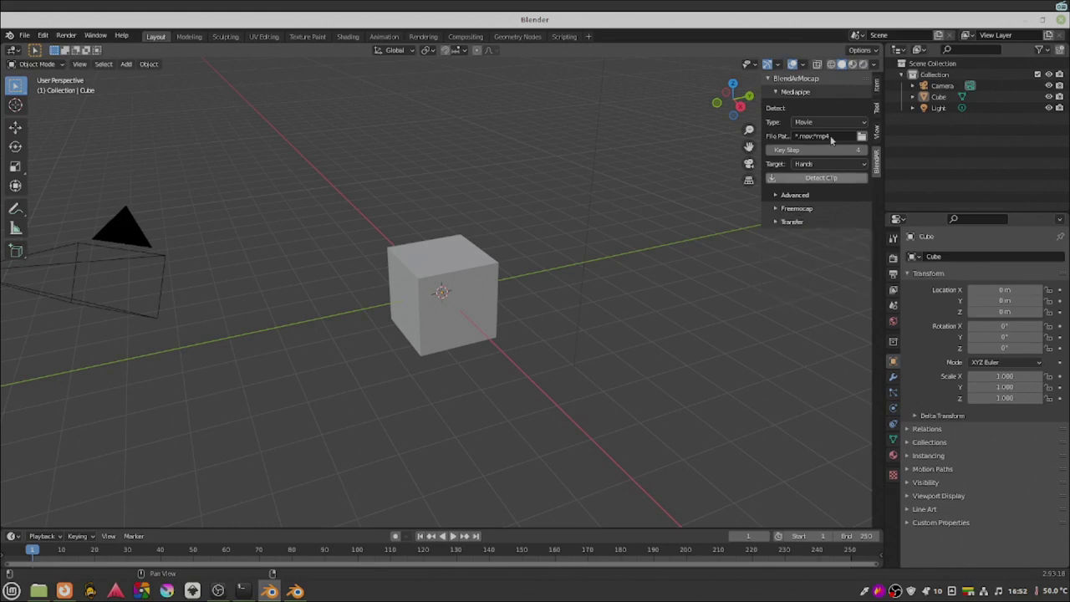
click(1058, 19)
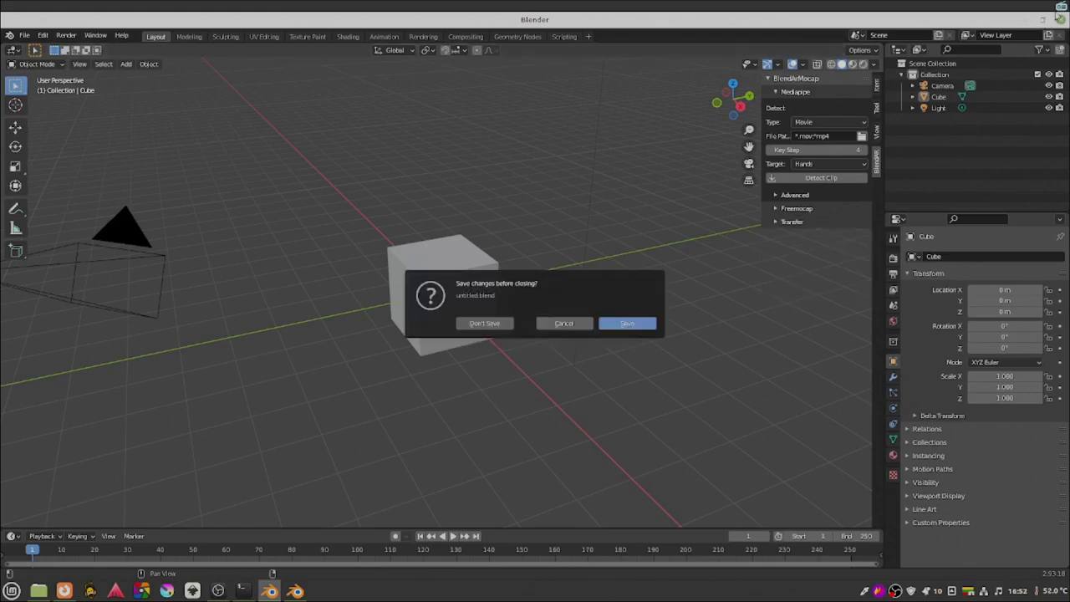
click(485, 322)
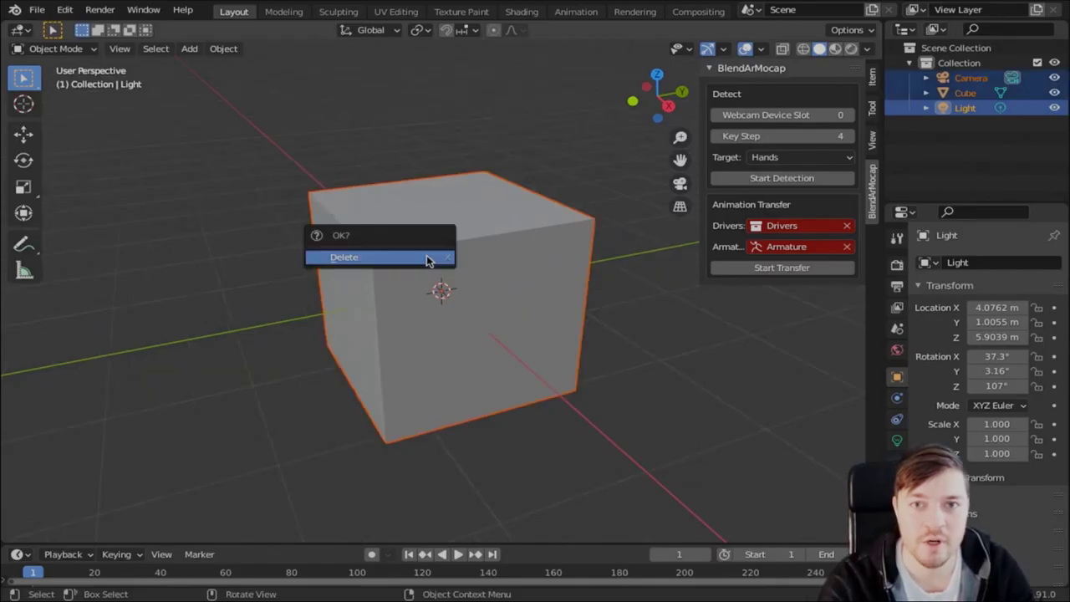
Confirm deleting the three default objects to empty the scene.
click(428, 258)
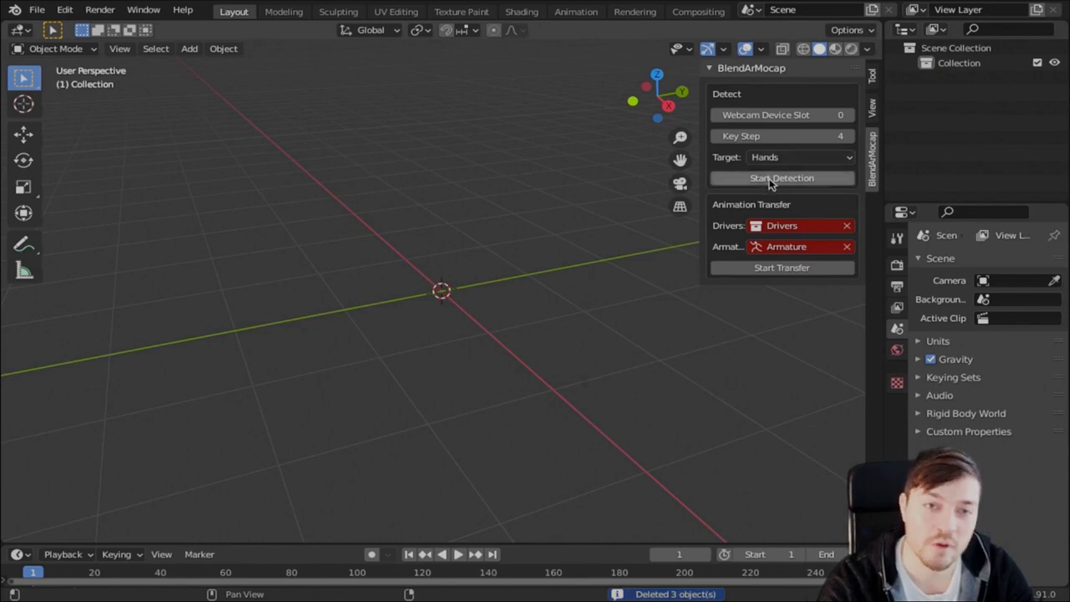
Run BlendArMocap face detection from the webcam, then stop it to close the stream preview.
click(770, 179)
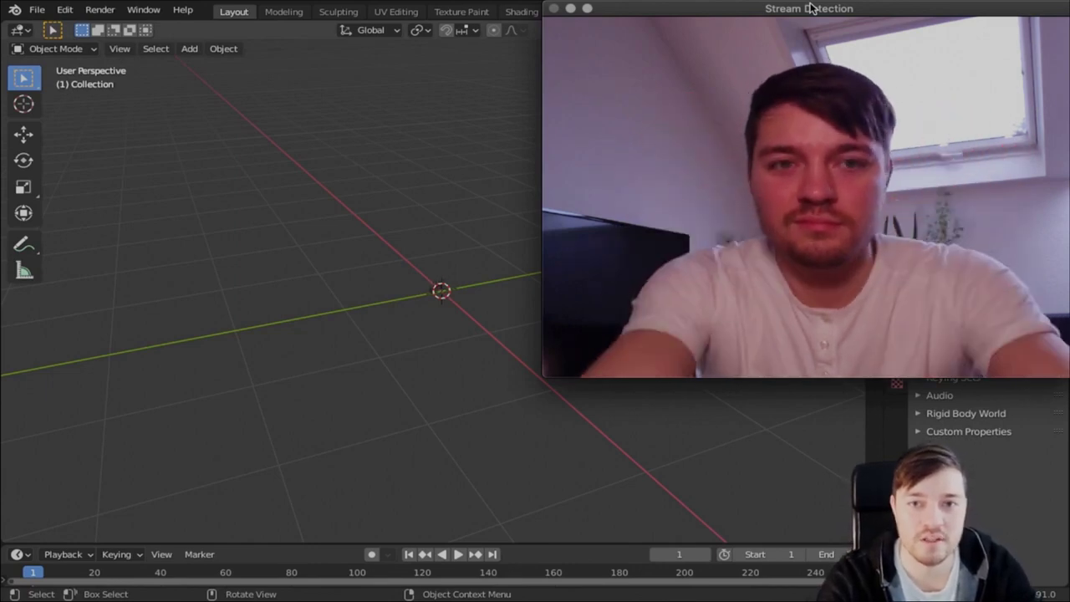
key(q)
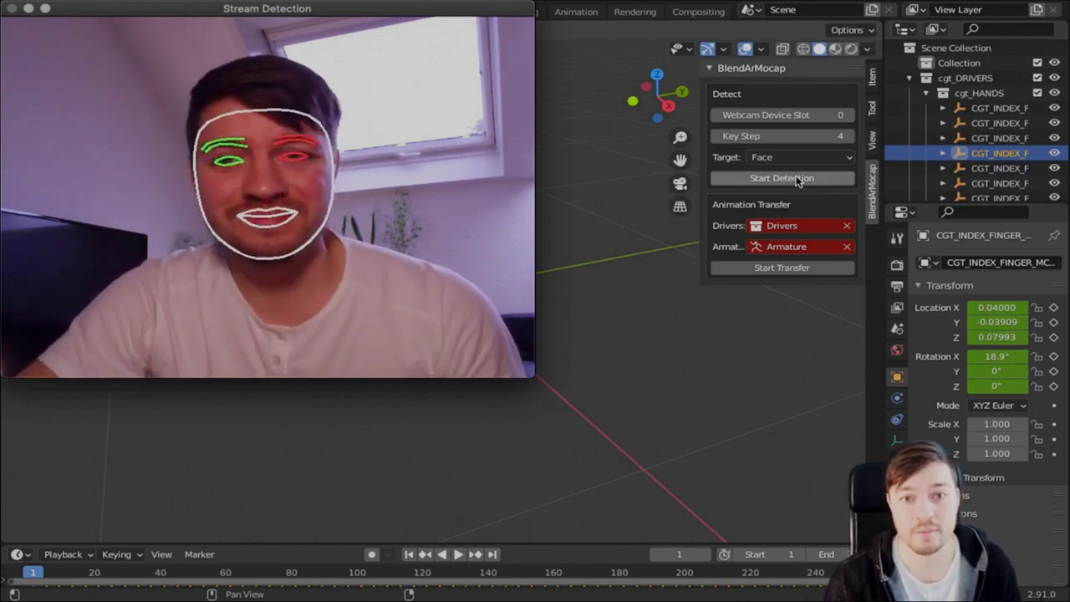
key(Escape)
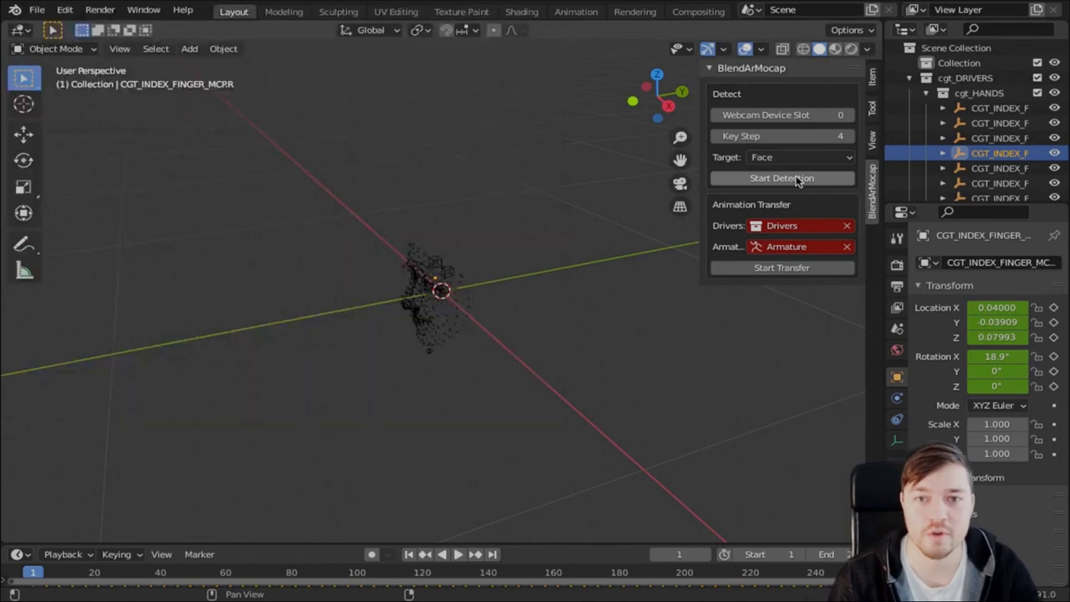
Play back the captured face animation, then switch the BlendArMocap detection target to Pose.
key(space)
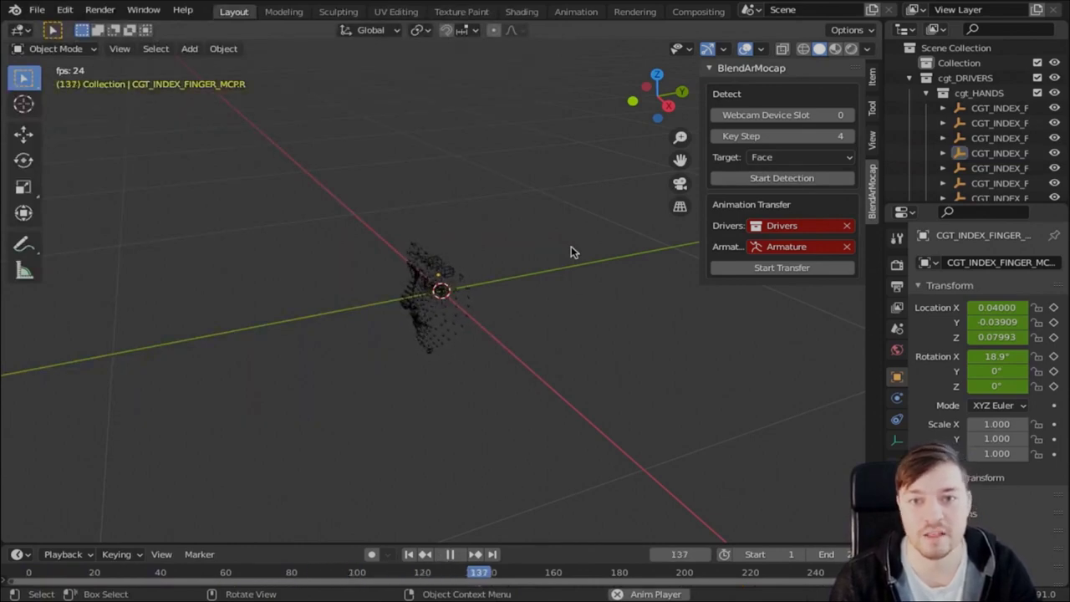
key(space)
click(409, 554)
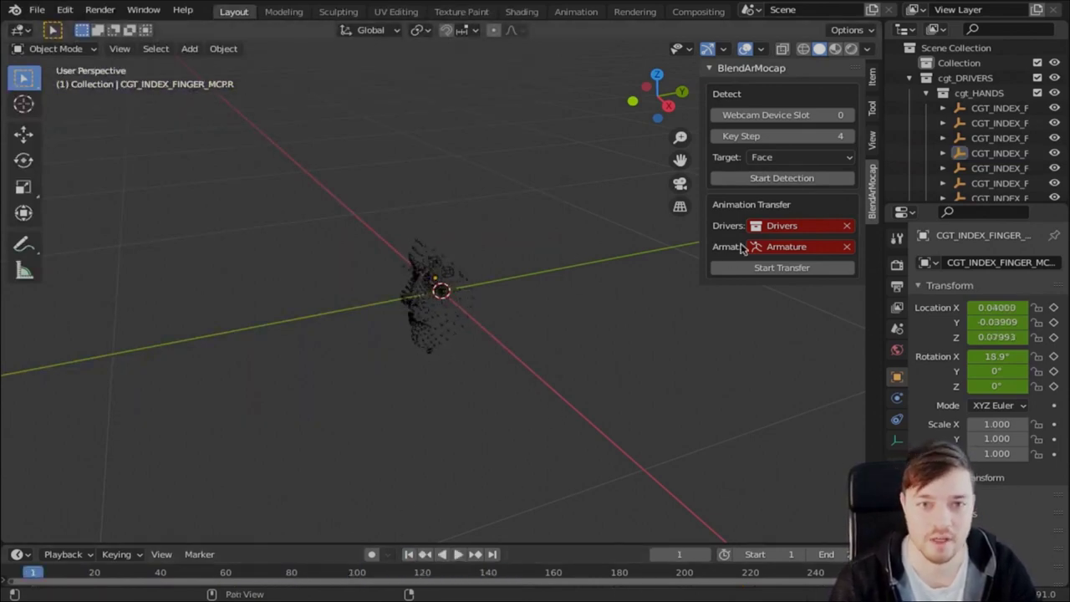
click(779, 158)
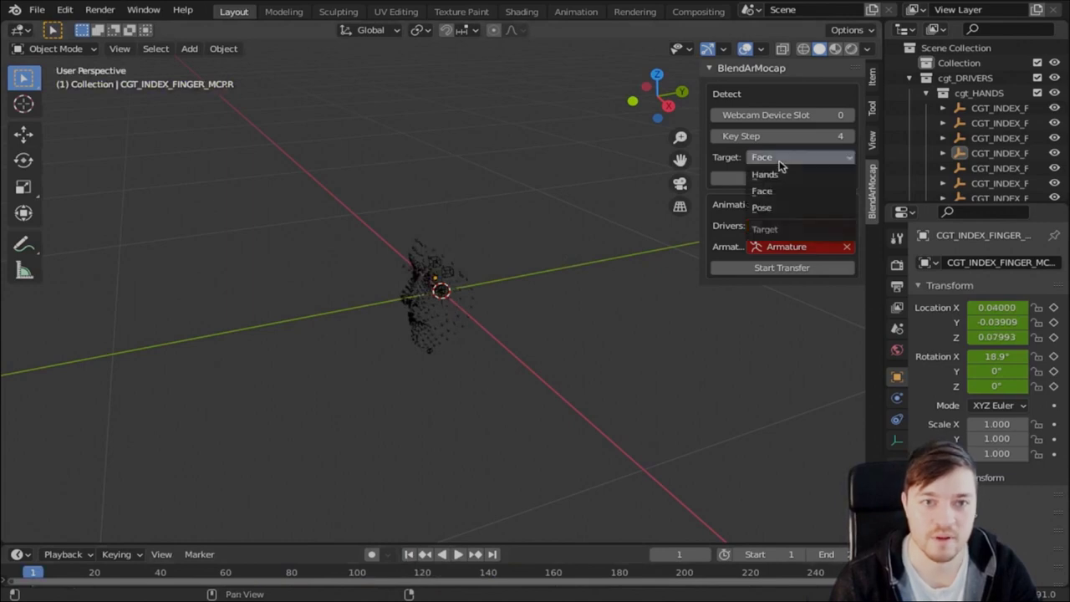
click(776, 208)
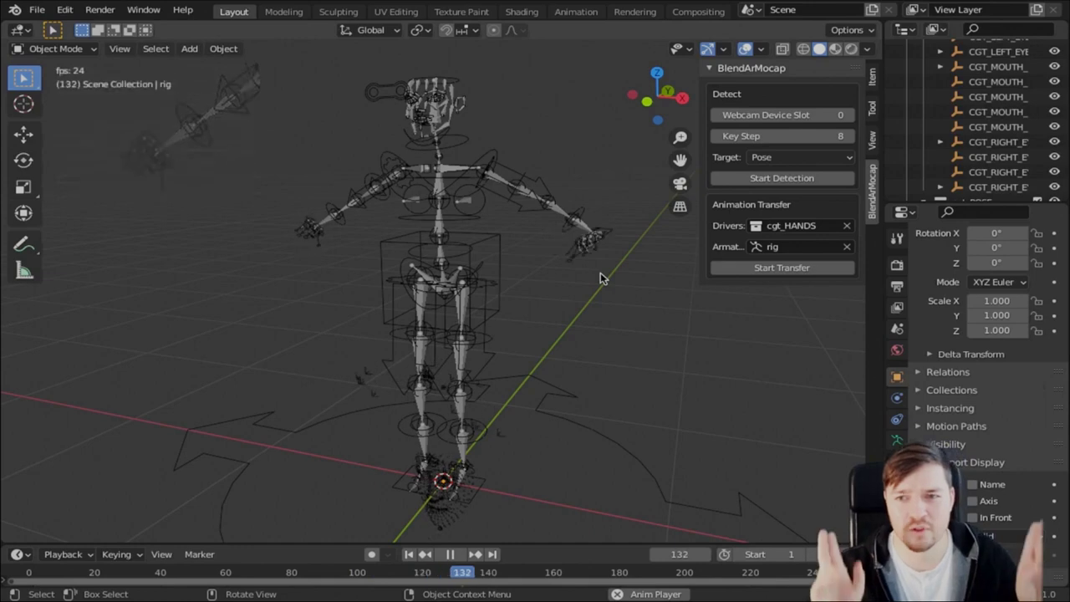
Transfer the cgt_FACE drivers onto the rig.
click(776, 228)
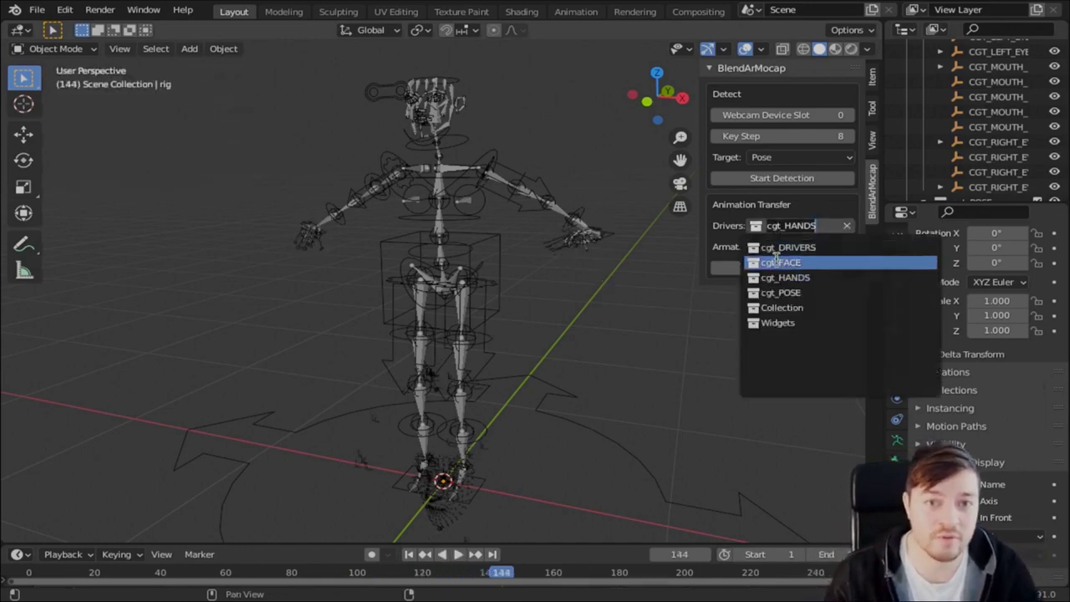
click(776, 262)
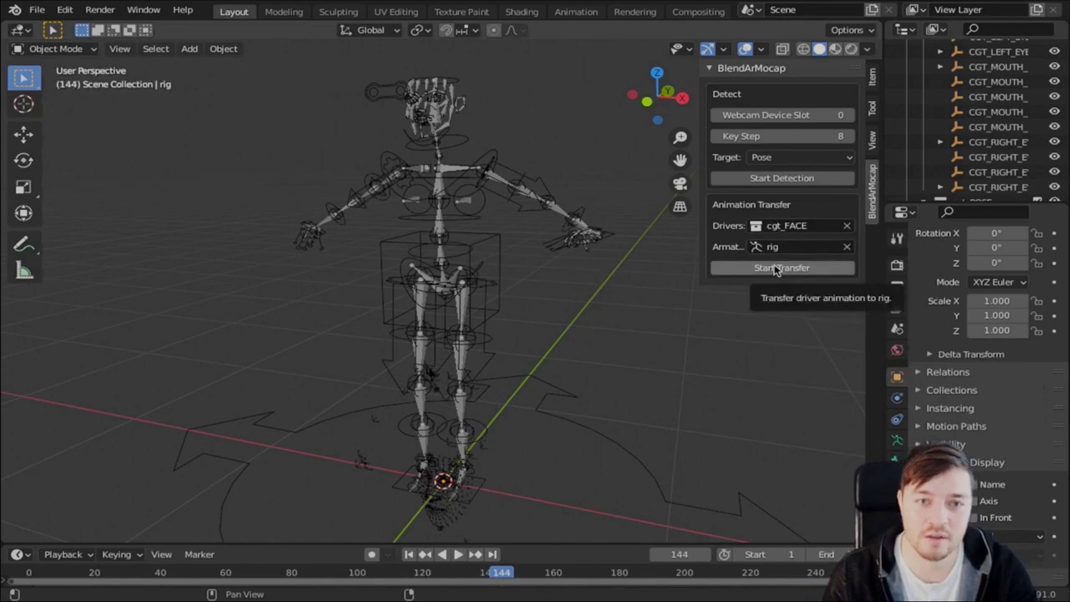
click(777, 267)
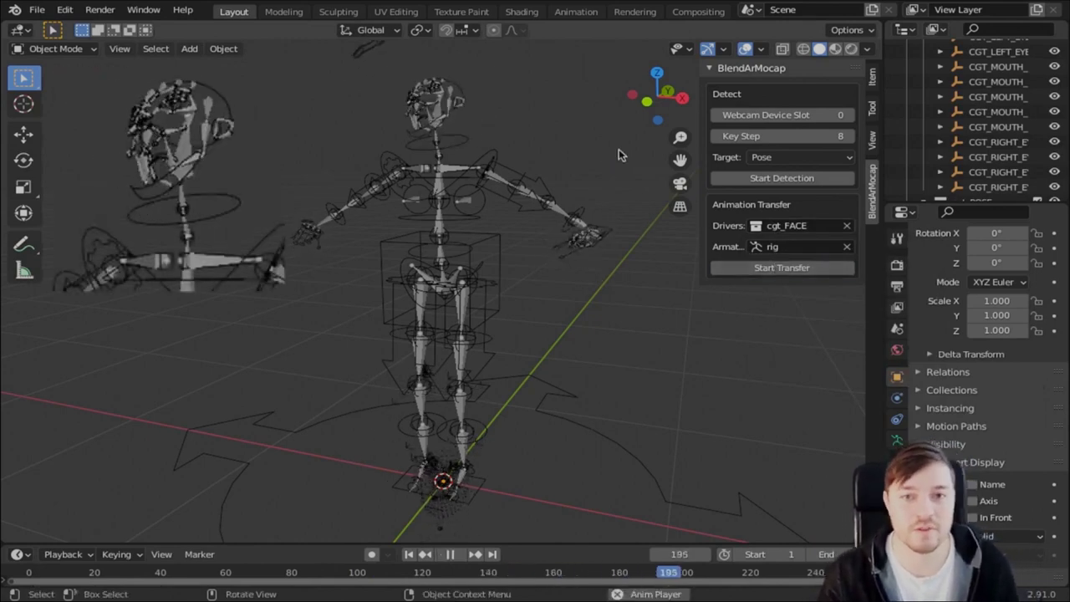
Transfer the cgt_POSE drivers onto the rig as well.
click(767, 225)
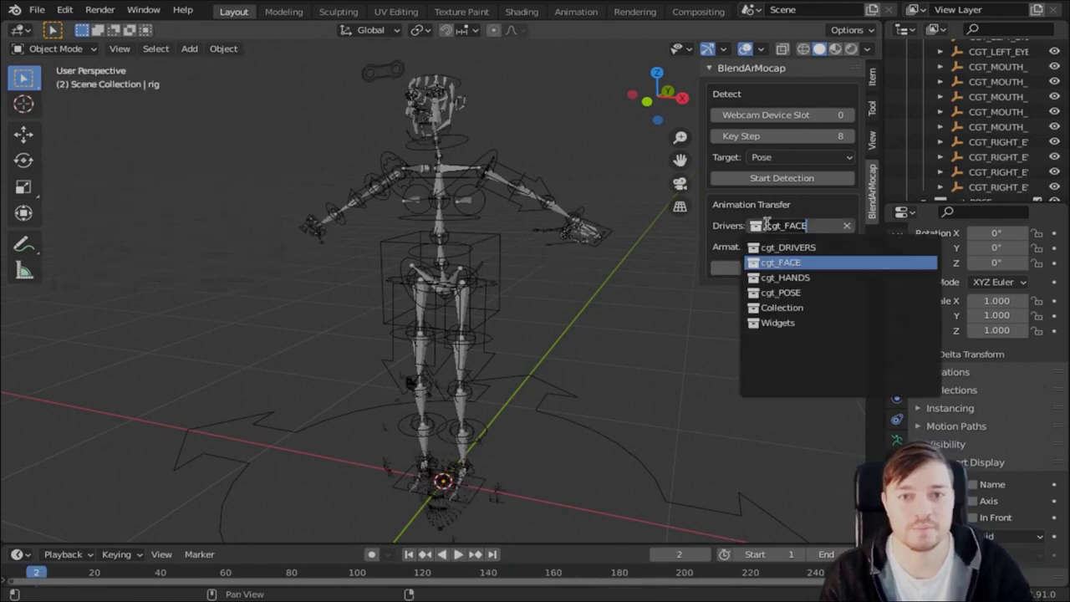
click(780, 291)
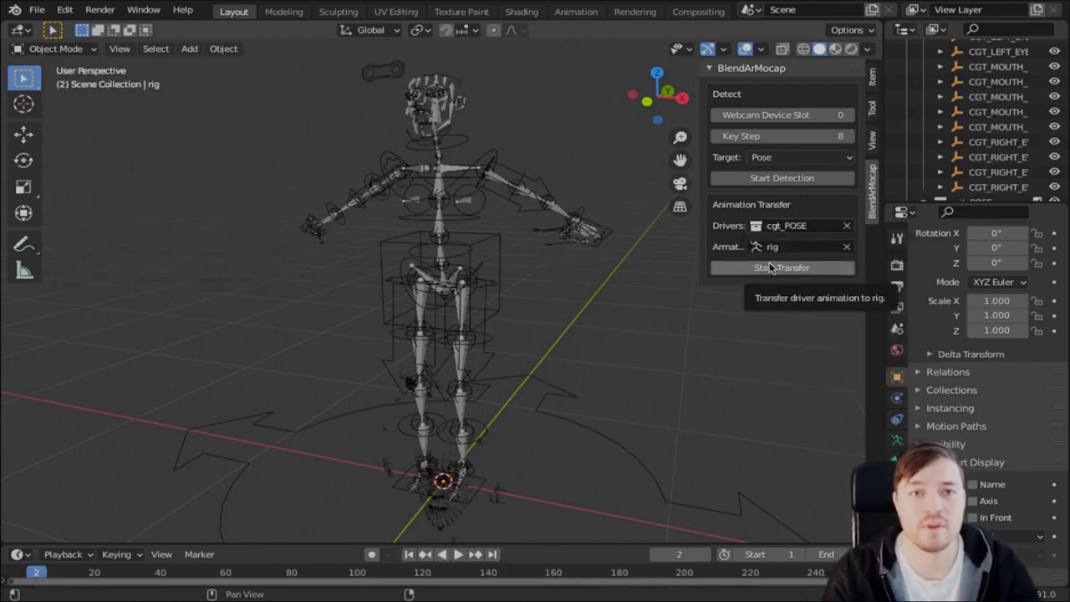
click(769, 268)
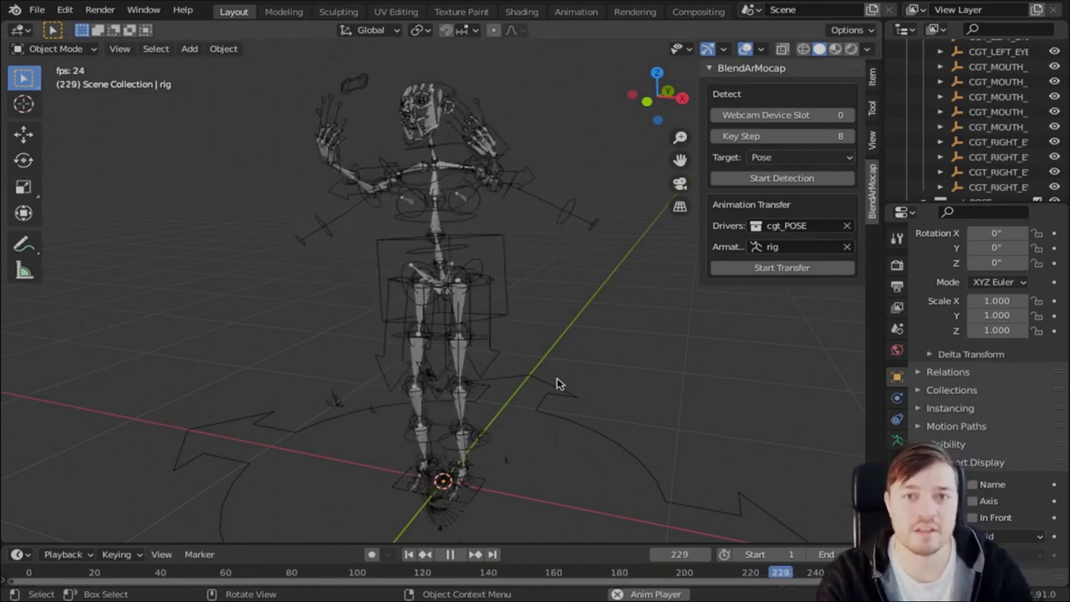
Stop playback, frame the rig's head, and switch the rig into Pose Mode.
key(Escape)
scroll(559, 383, up, 5)
middle_drag(558, 384, 426, 165)
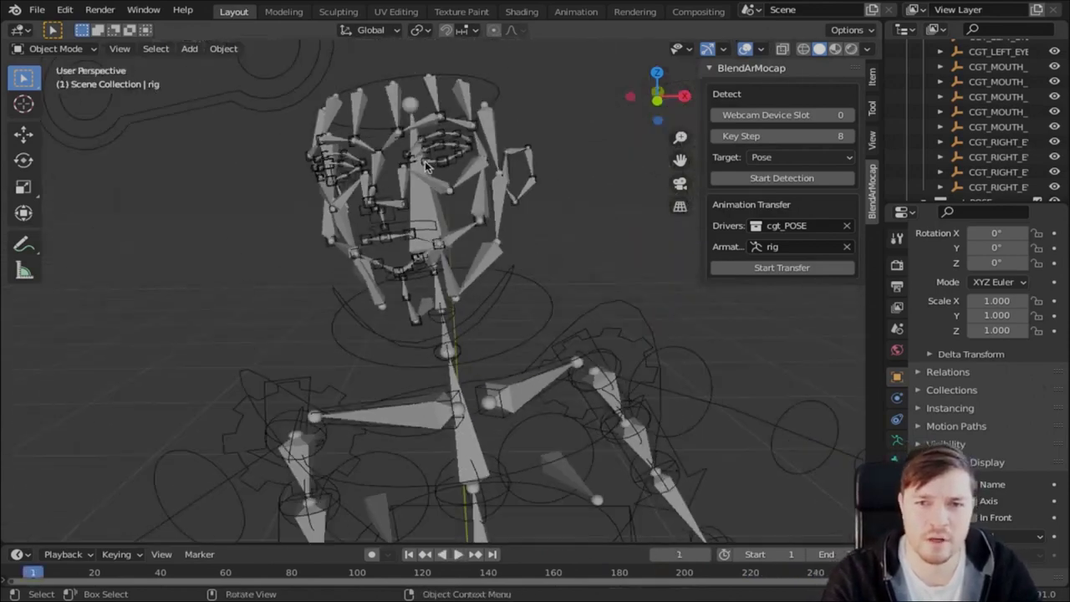
key(space)
key(space)
key(a)
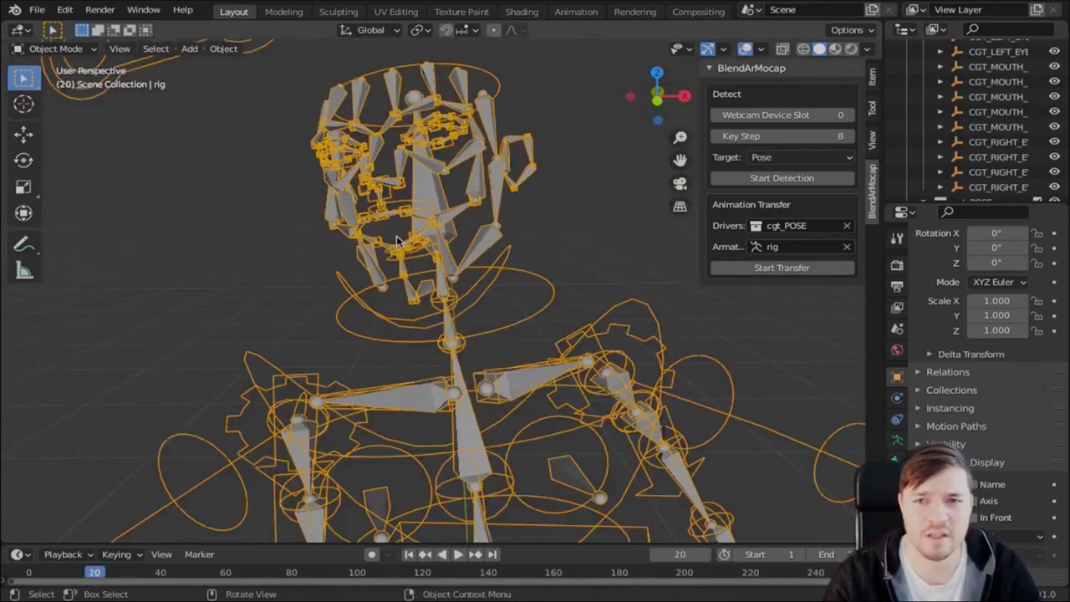
click(84, 50)
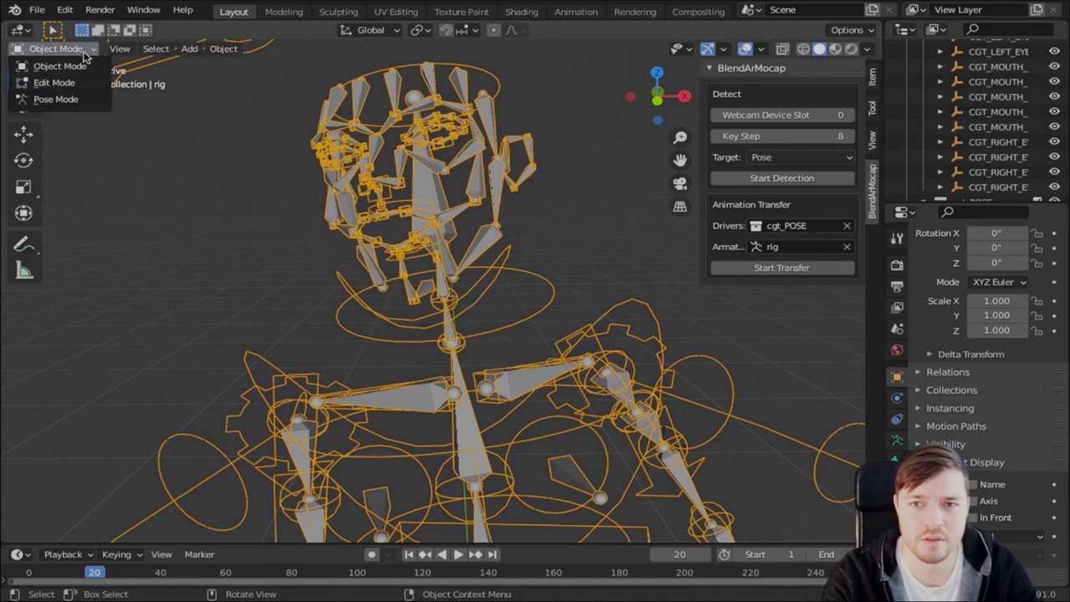
click(84, 99)
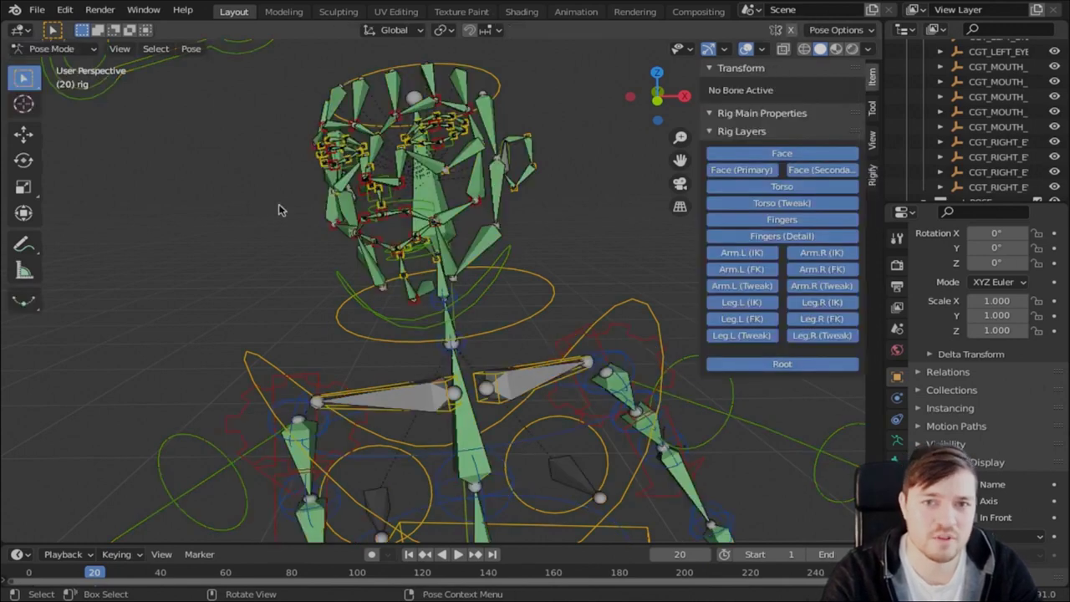
Select the lower-lip bone lip.B on frame 1 with Normal transform orientation.
click(395, 257)
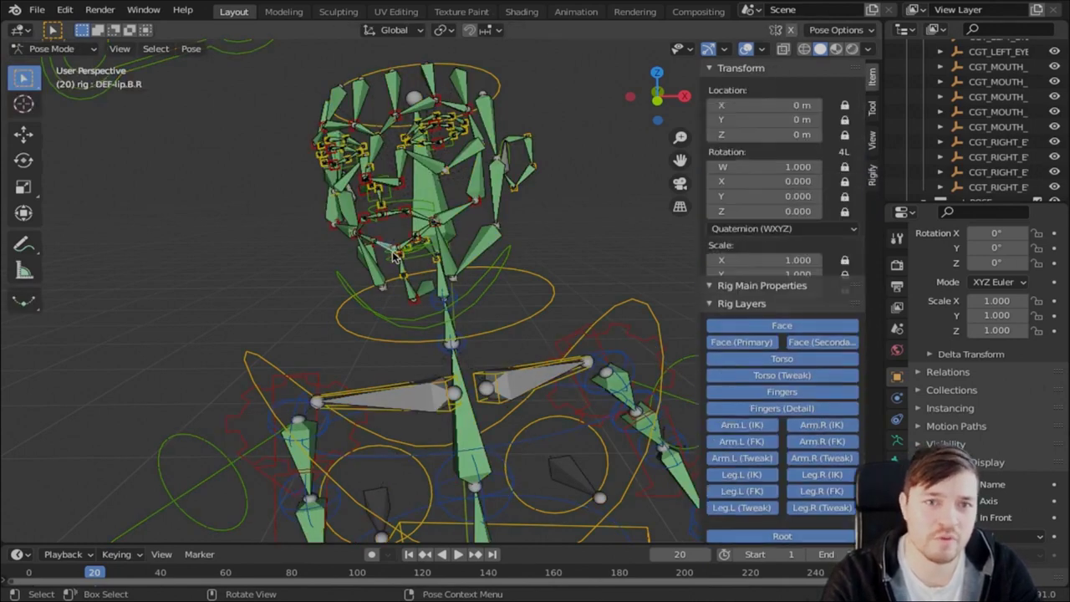
click(396, 257)
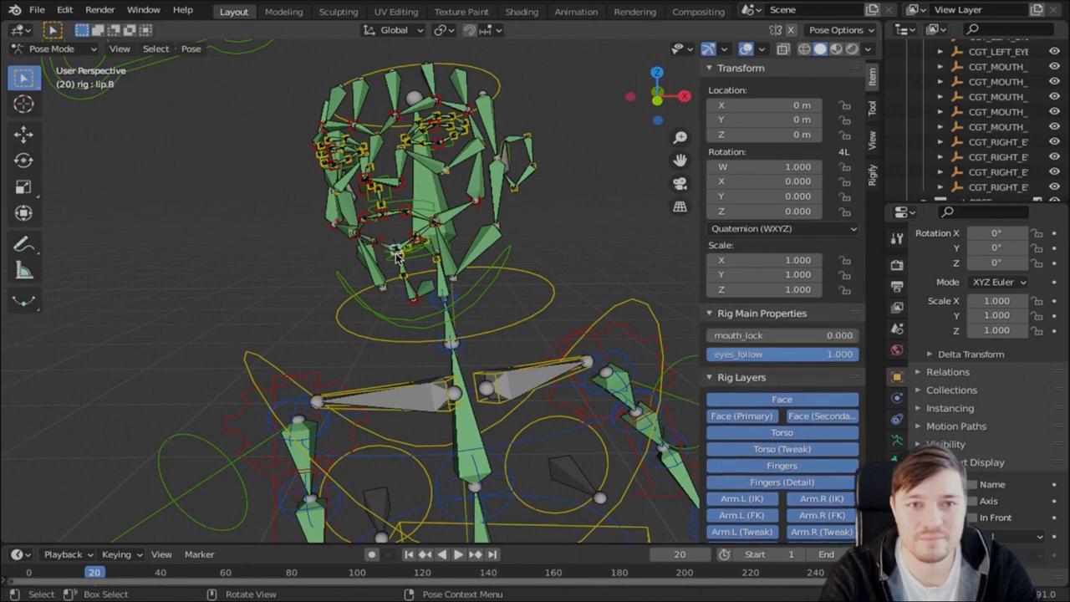
key(shift+Left)
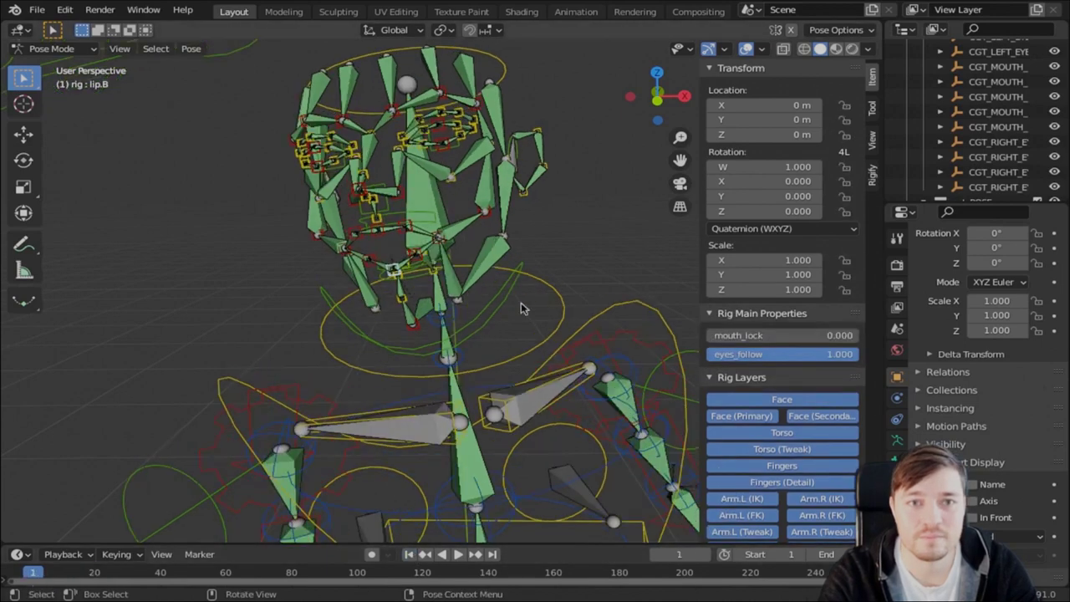
key(comma)
click(560, 281)
key(comma)
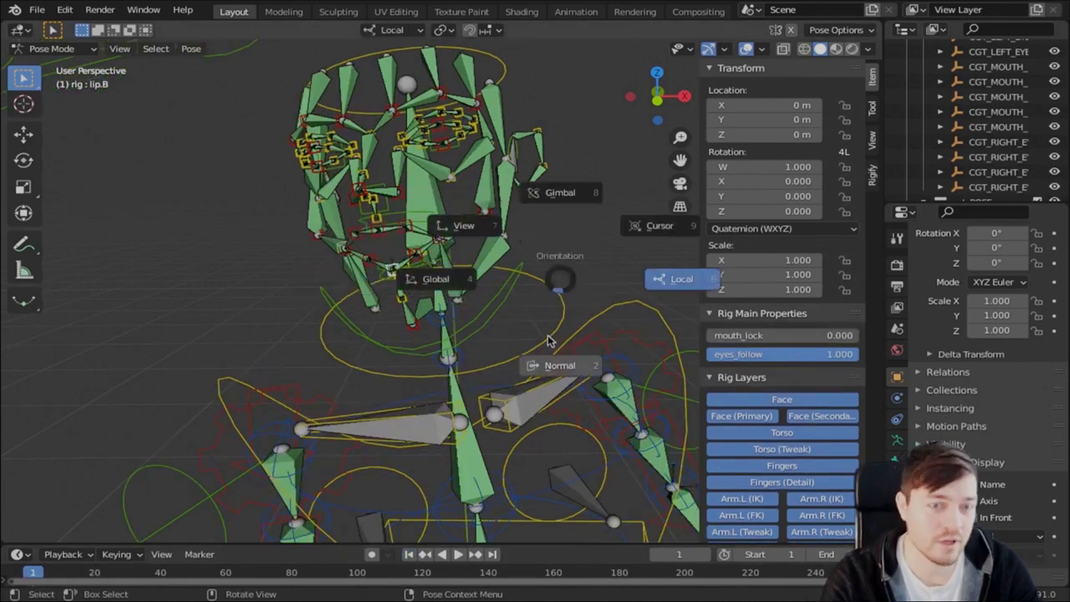
click(547, 341)
Move lip.B along Y to about 0.013 m and check it on a later frame.
key(g)
key(y)
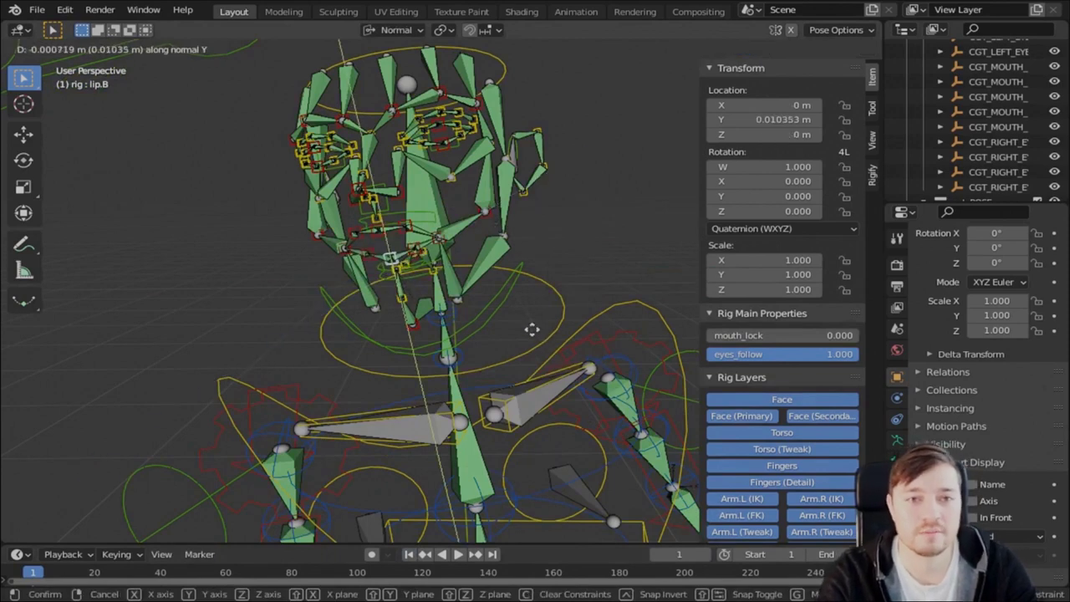
click(532, 329)
key(shift+Right)
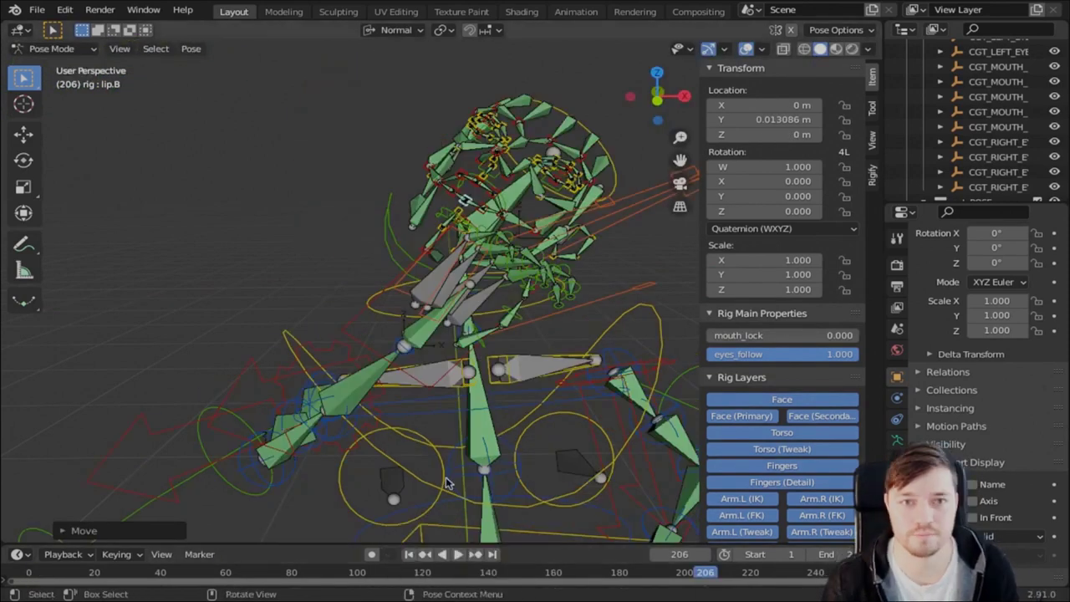
key(Down)
key(Down)
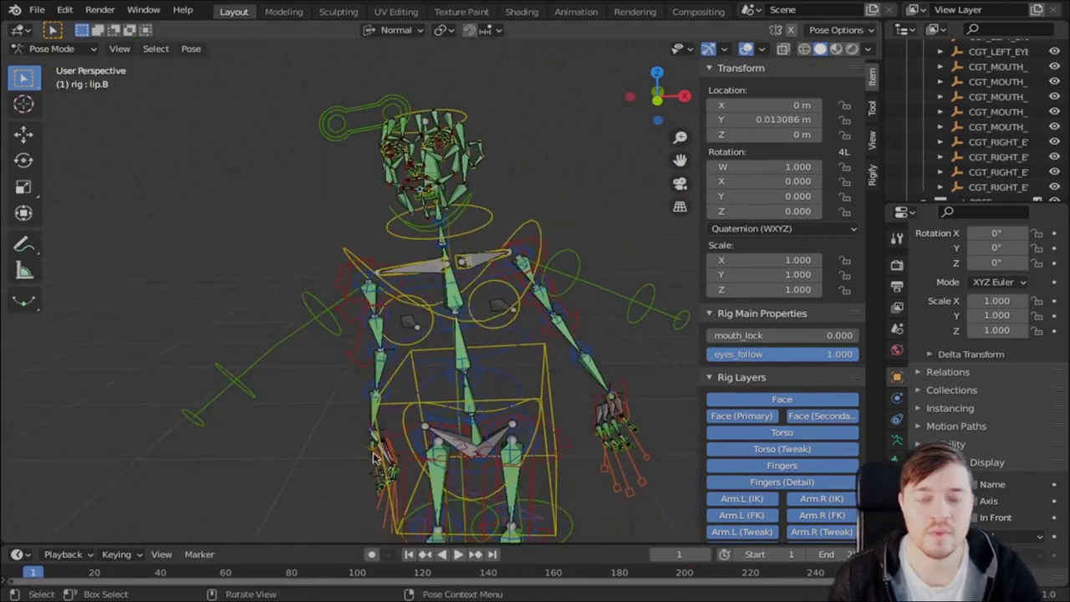
Rotate the hand_ik.R control around Z, then begin rotating the neck bone around Z at frame 151.
click(375, 451)
click(373, 441)
click(372, 436)
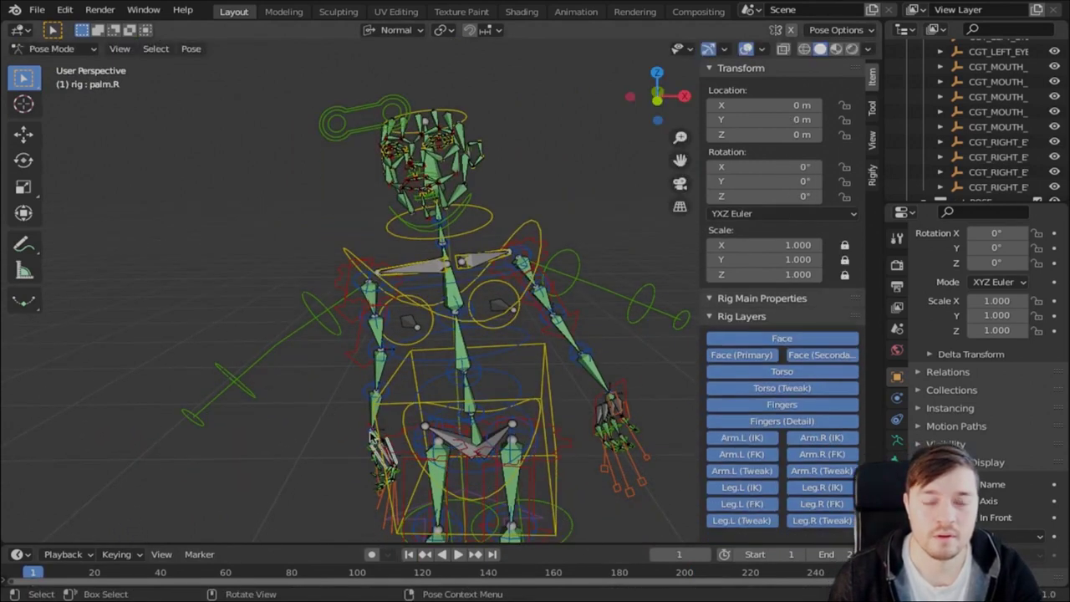
click(387, 433)
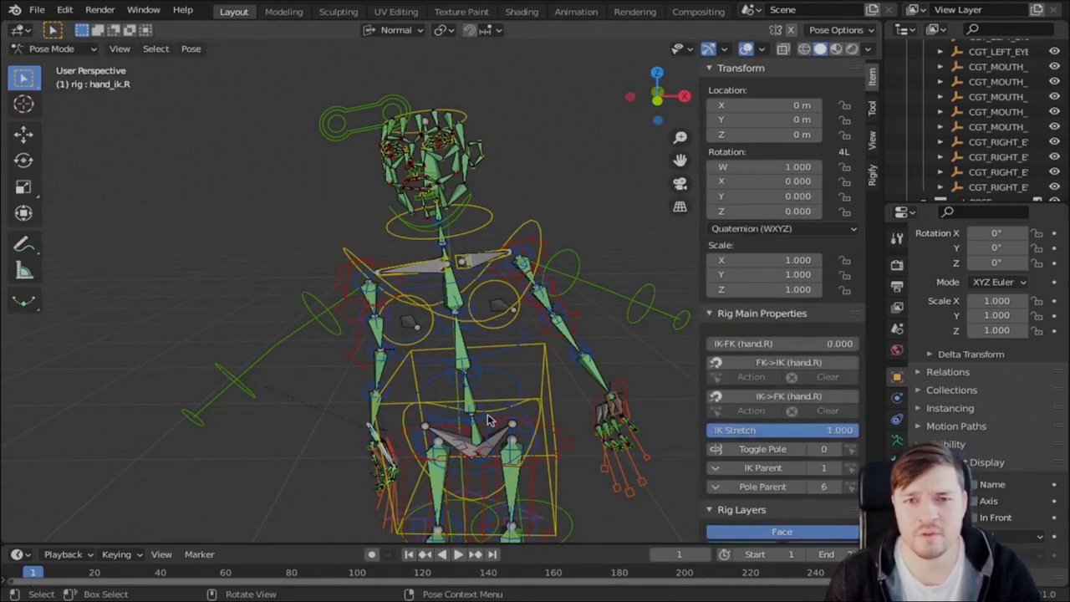
key(r)
key(z)
key(z)
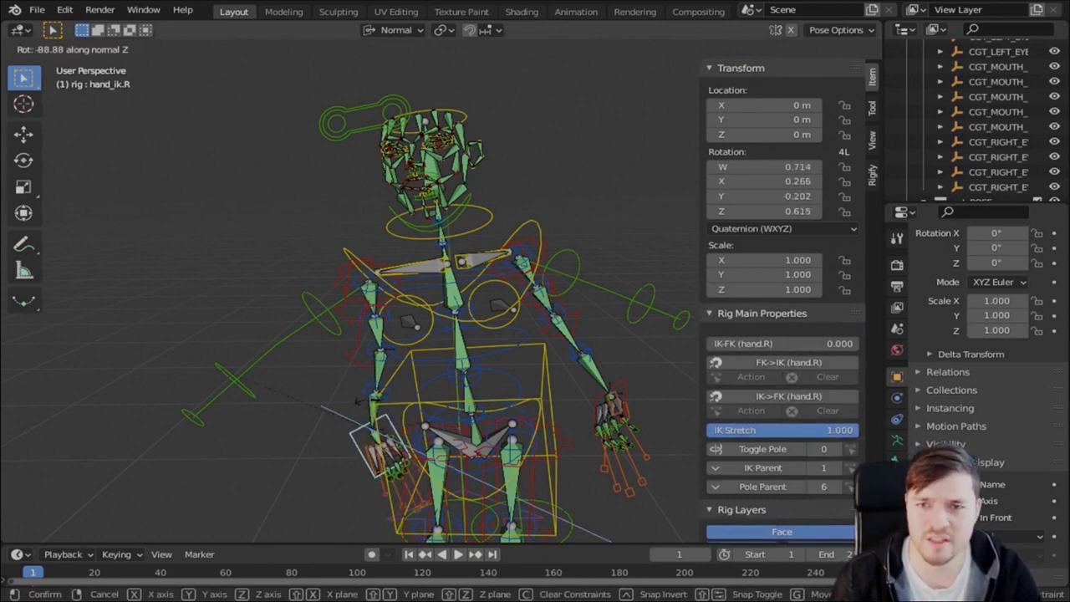
click(361, 413)
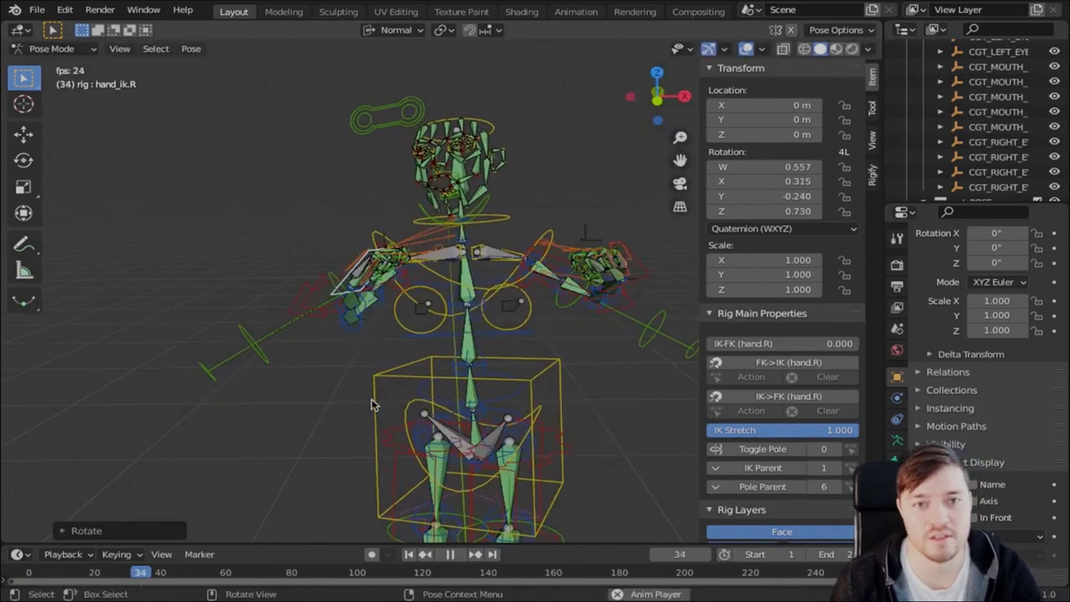
key(r)
key(z)
key(z)
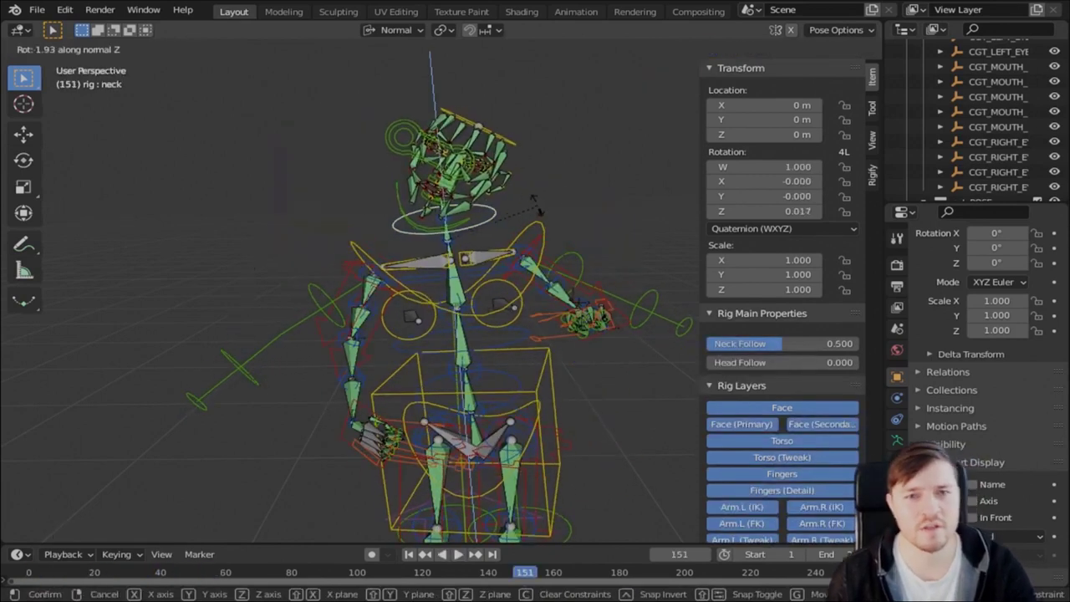